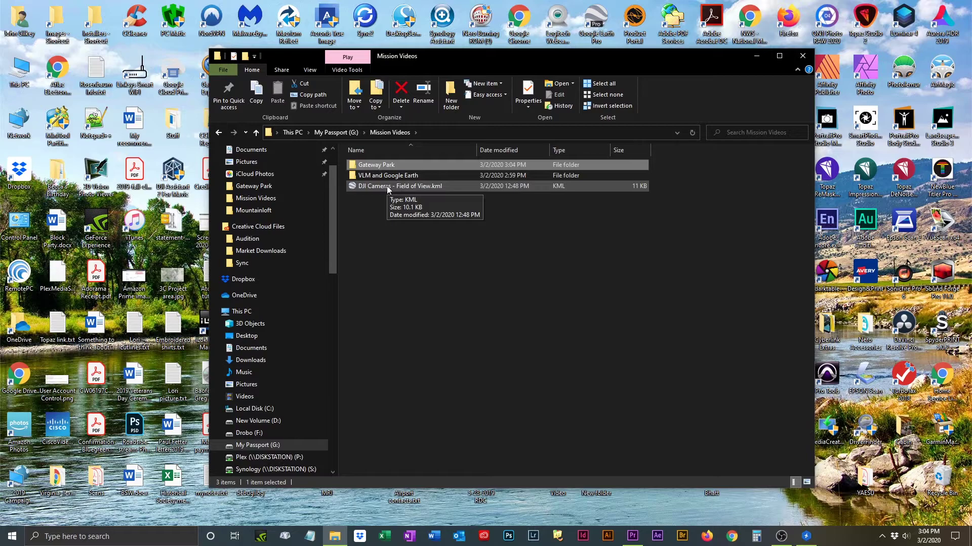
Open DJI Cameras - Field of View.kml in Google Earth Pro and save its folder to My Places.
{"action": "left_click", "coordinate": [388, 187]}
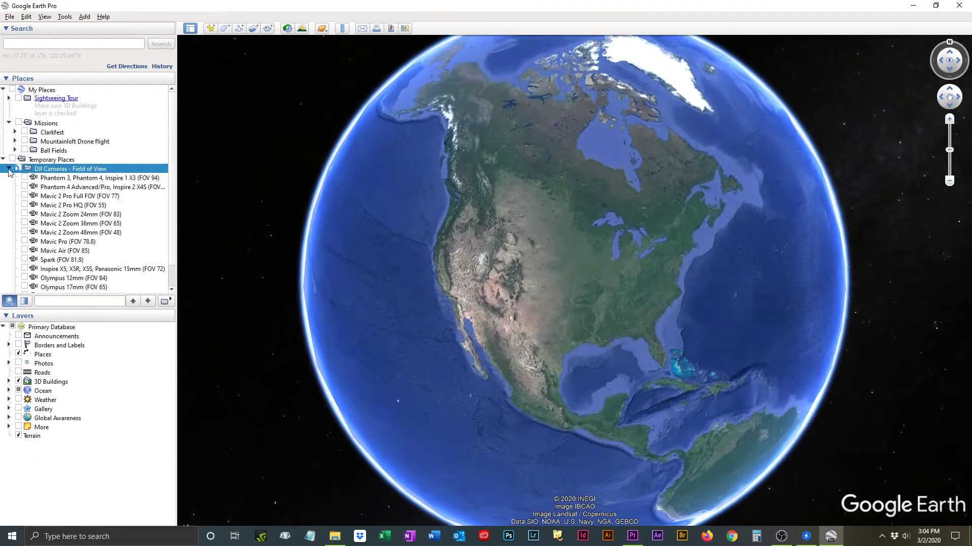
{"action": "right_click", "coordinate": [43, 169]}
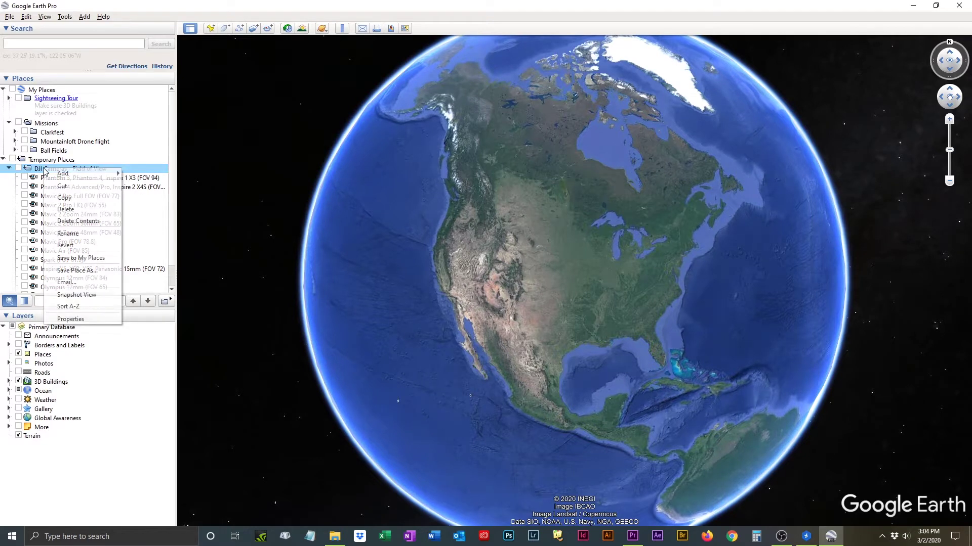
{"action": "left_click", "coordinate": [76, 259]}
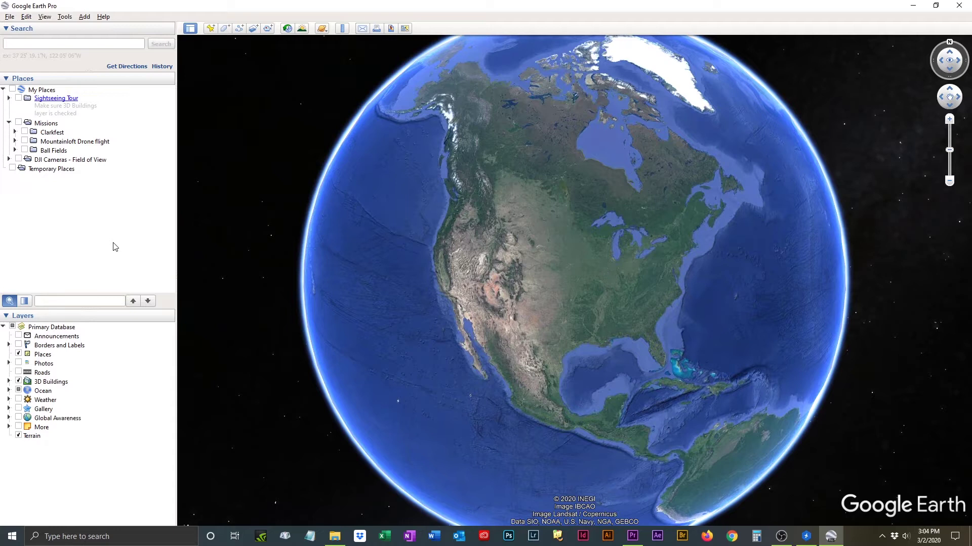
Set the DJI Cameras - Field of View folder to show its contents as options with radio button selection.
{"action": "left_click", "coordinate": [9, 159]}
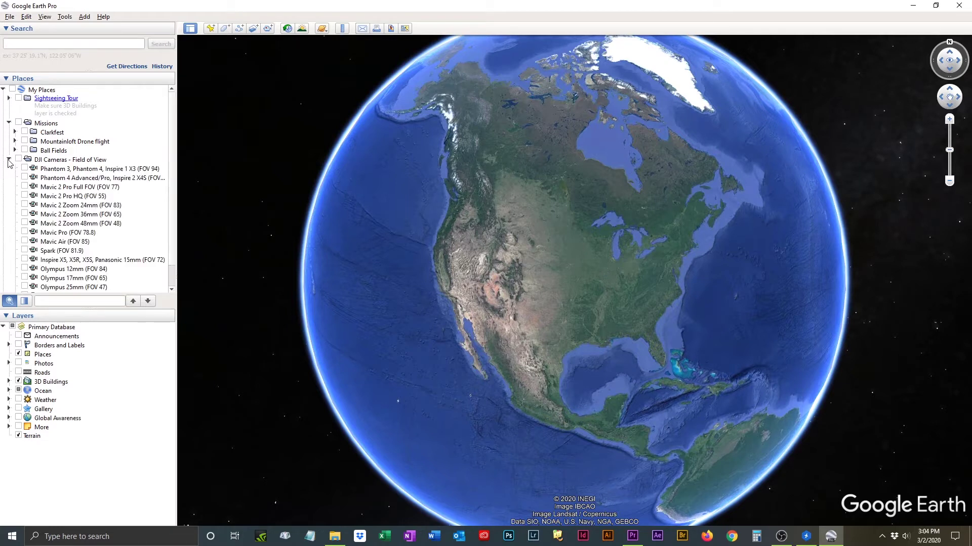
{"action": "left_click", "coordinate": [53, 159]}
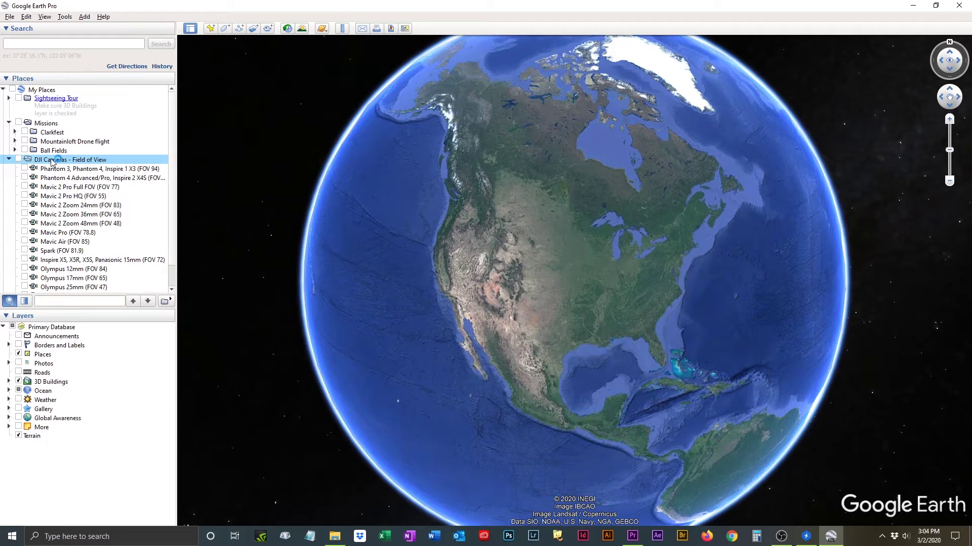
{"action": "right_click", "coordinate": [53, 160]}
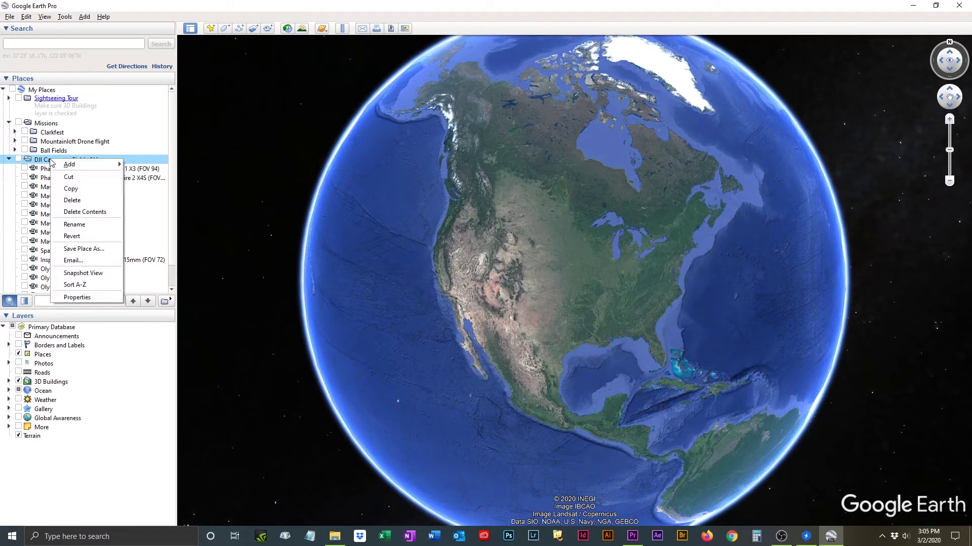
{"action": "left_click", "coordinate": [77, 298]}
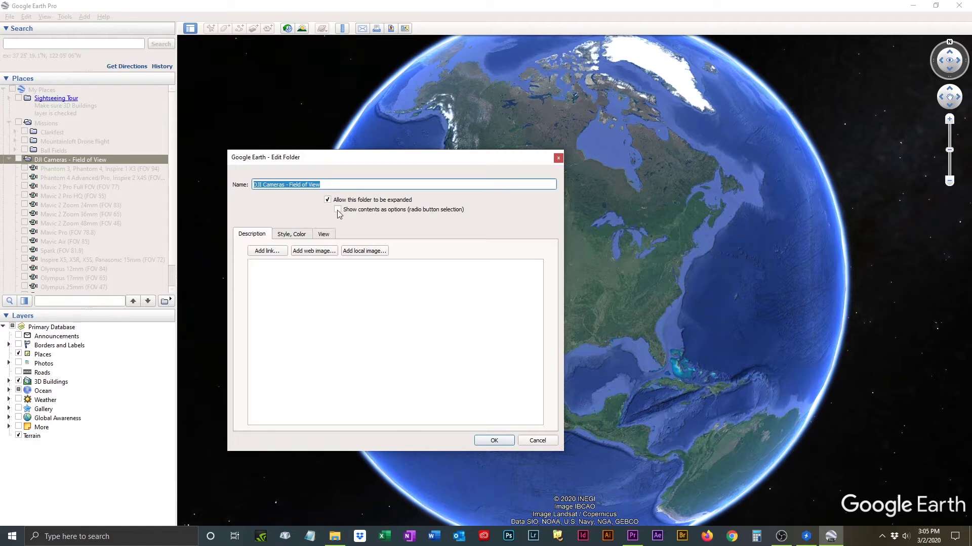
{"action": "left_click", "coordinate": [338, 210]}
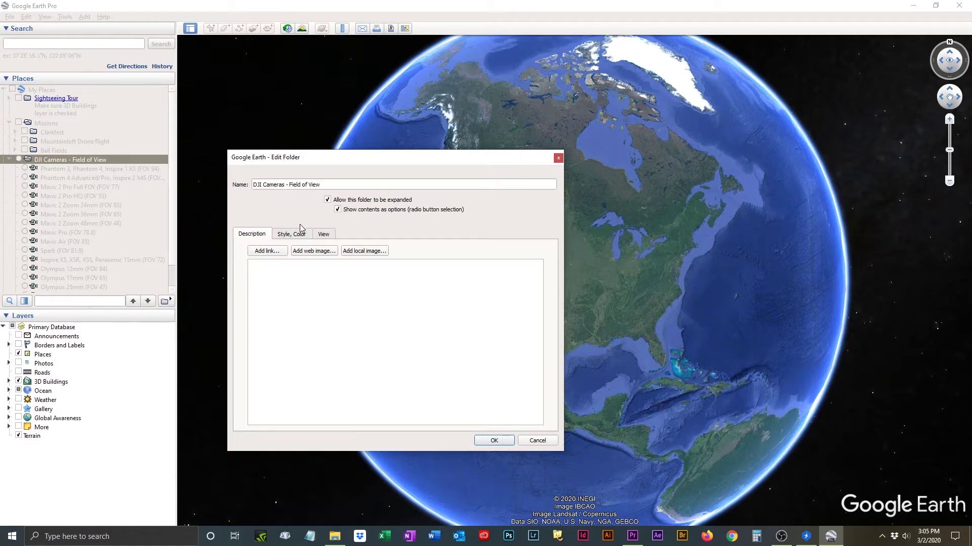
{"action": "left_click", "coordinate": [494, 441]}
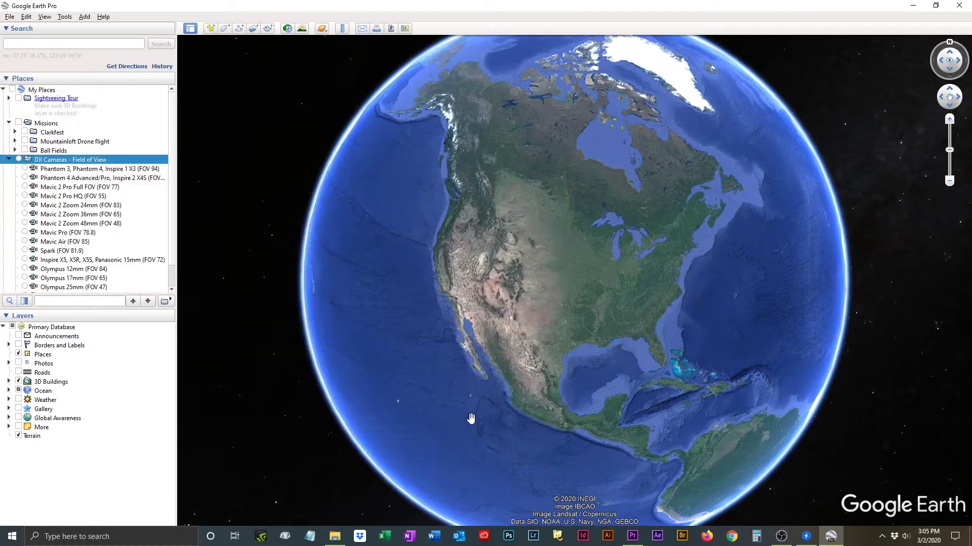
Activate the Mavic 2 Pro Full FOV (FOV 77) camera view from the DJI Cameras folder.
{"action": "left_click", "coordinate": [25, 187]}
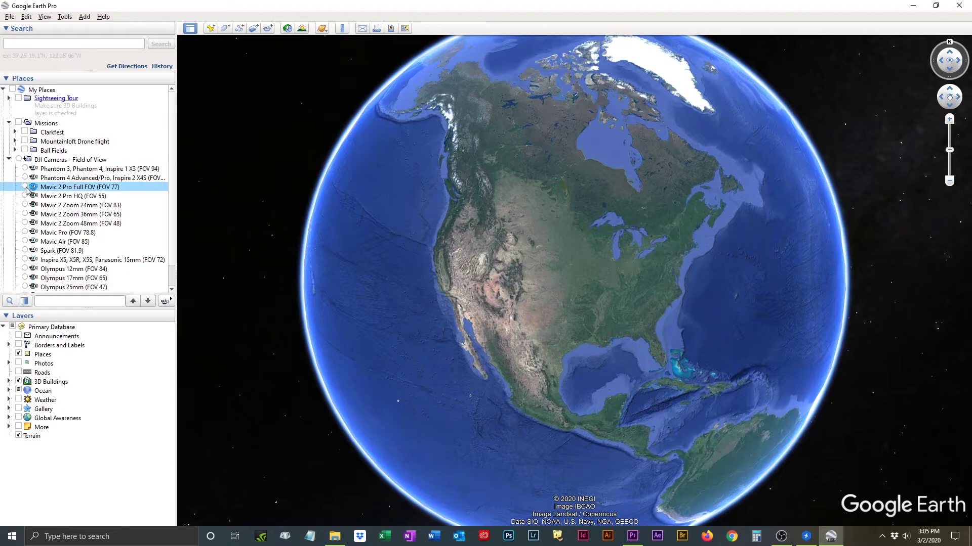
{"action": "double_click", "coordinate": [89, 187]}
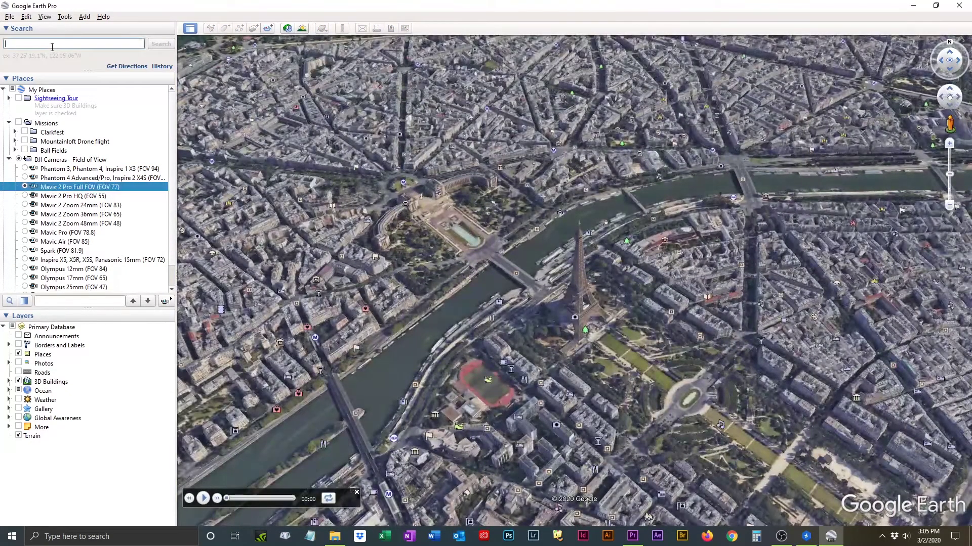
Search for Clarksville, IN and fly to it.
{"action": "type", "text": "c"}
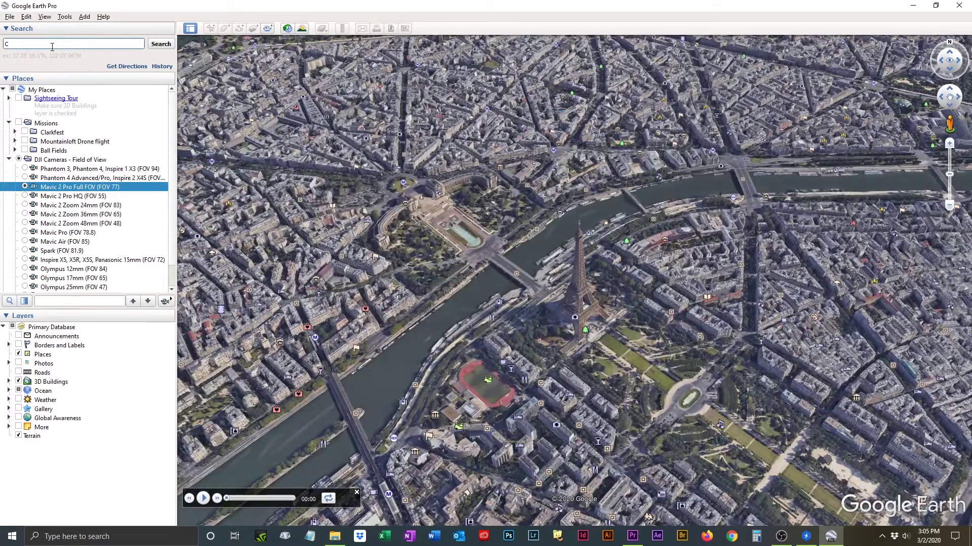
{"action": "type", "text": "larksv"}
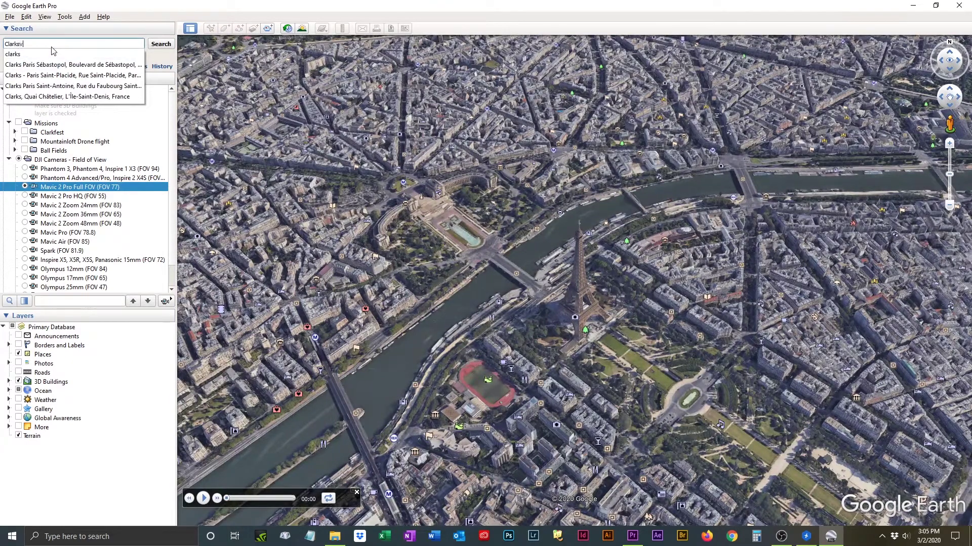
{"action": "type", "text": "ille"}
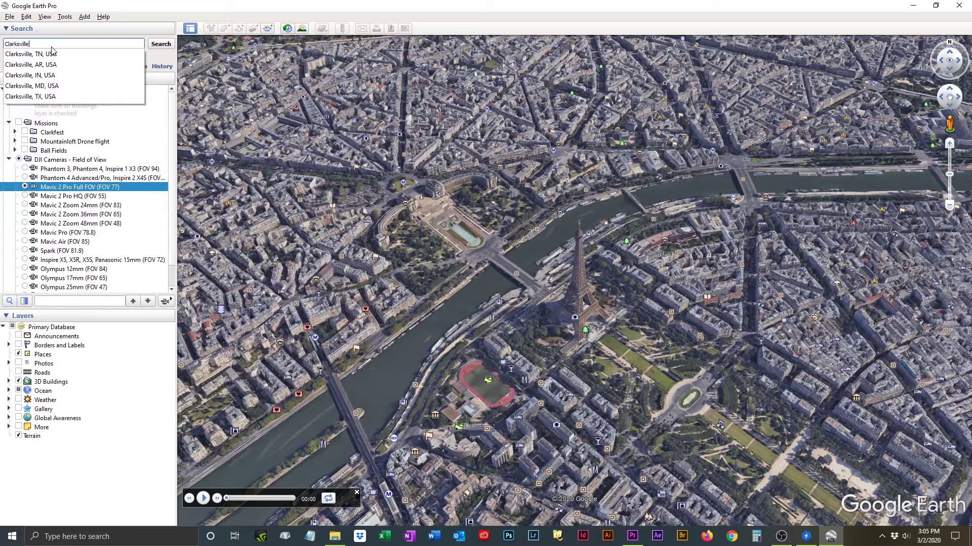
{"action": "type", "text": ",in"}
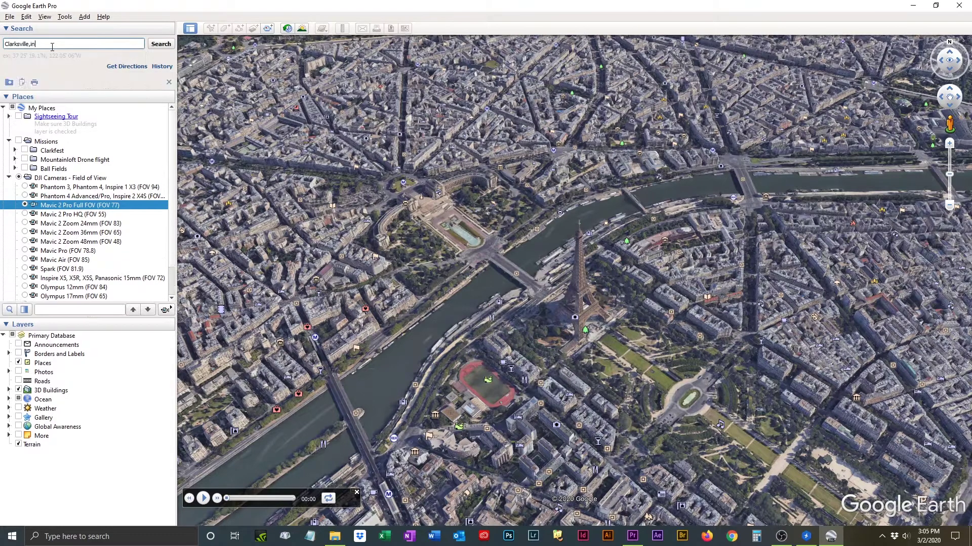
{"action": "key", "text": "Return"}
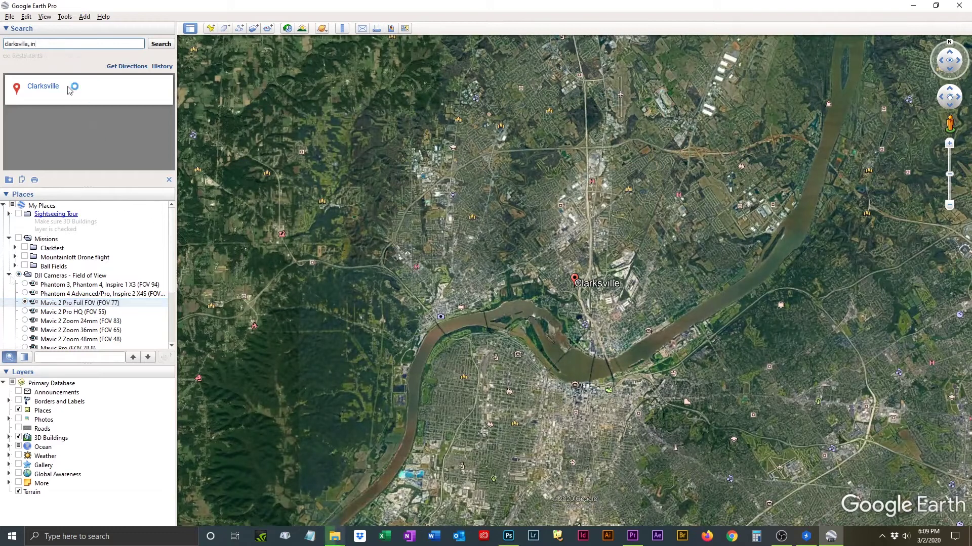
Set the Fly-To Speed to its fastest value, 5.0000, in the navigation options and apply it.
{"action": "left_click", "coordinate": [64, 17]}
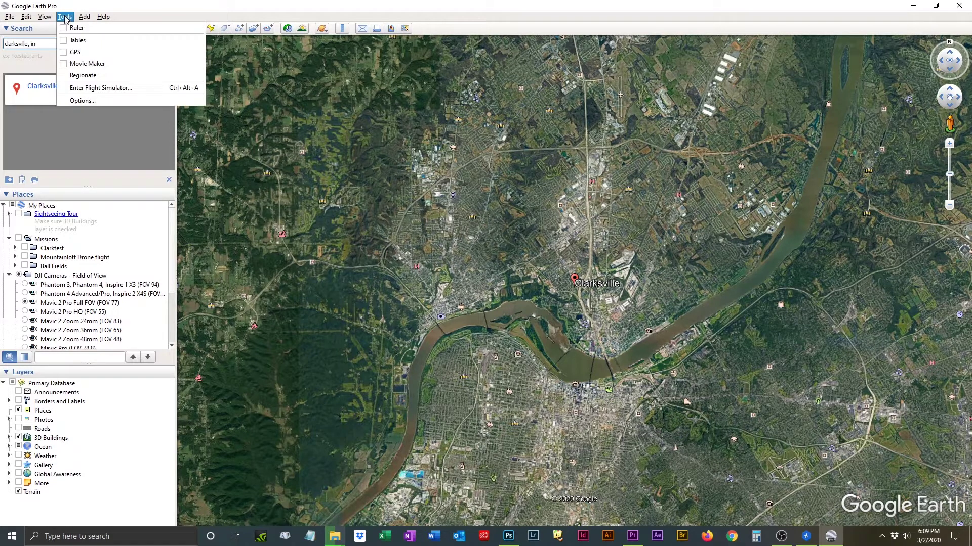
{"action": "left_click", "coordinate": [82, 100]}
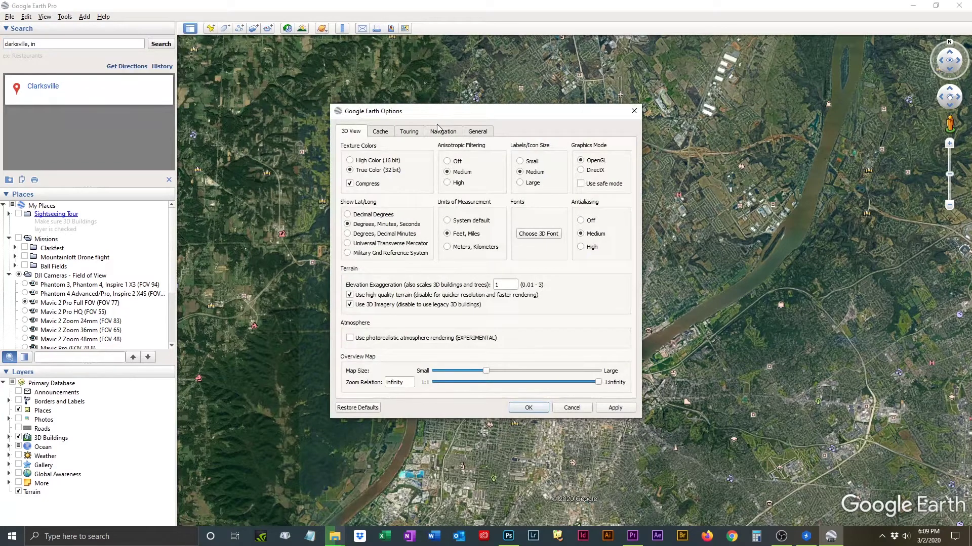
{"action": "left_click", "coordinate": [442, 132]}
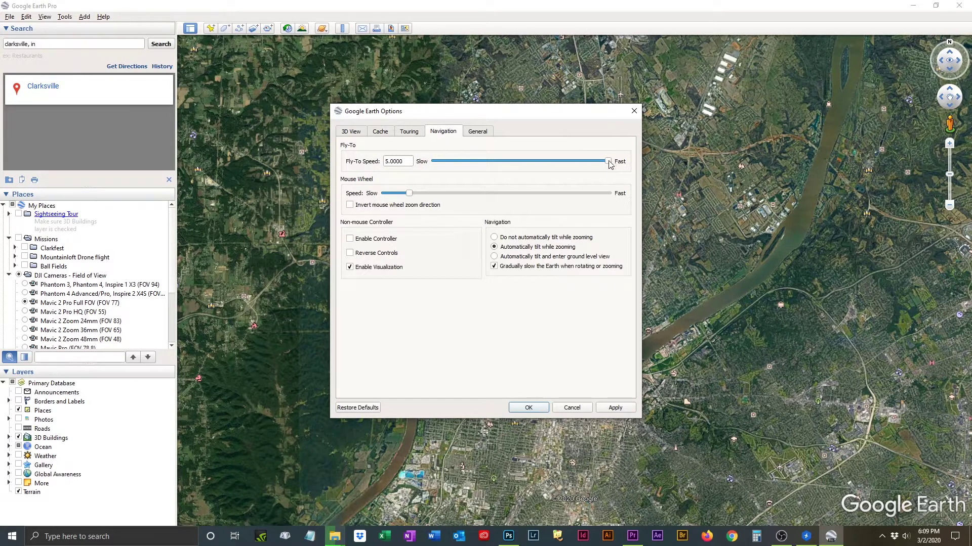
{"action": "left_click_drag", "start_coordinate": [609, 161], "coordinate": [630, 162]}
{"action": "left_click", "coordinate": [612, 409]}
{"action": "left_click", "coordinate": [528, 408]}
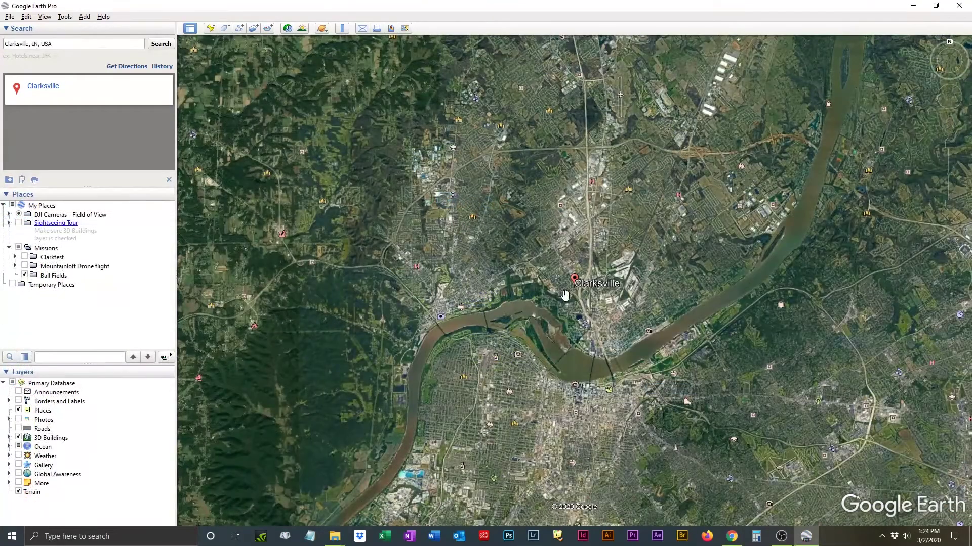
Zoom in on the baseball complex in Clarksville and select the Ball Fields folder under Missions.
{"action": "scroll", "coordinate": [565, 295], "scroll_direction": "up", "scroll_amount": 4}
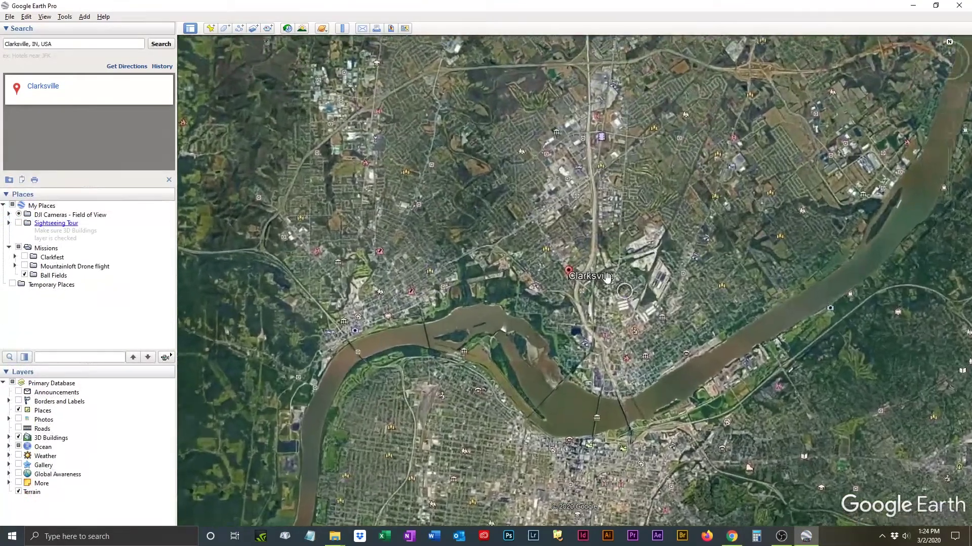
{"action": "scroll", "coordinate": [560, 287], "scroll_direction": "up", "scroll_amount": 2}
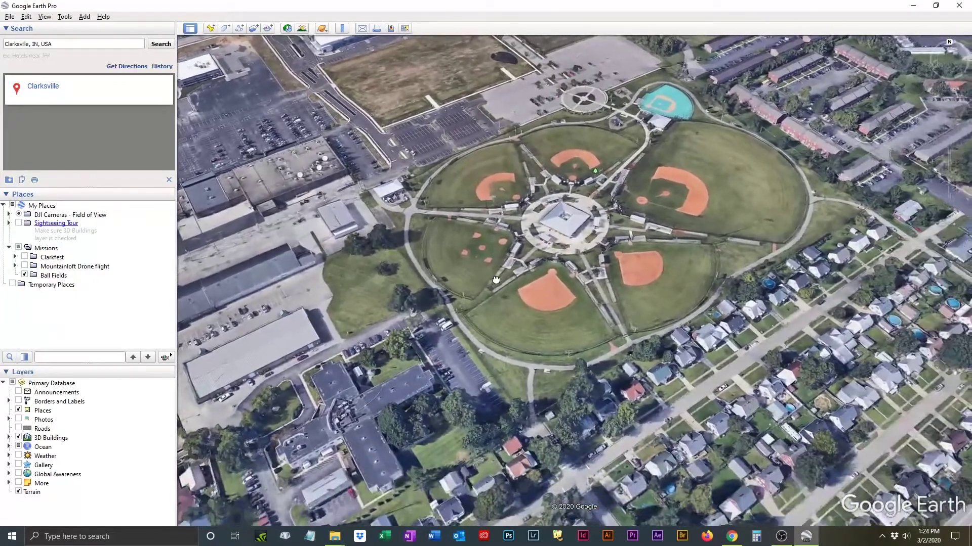
{"action": "scroll", "coordinate": [488, 278], "scroll_direction": "up", "scroll_amount": 2}
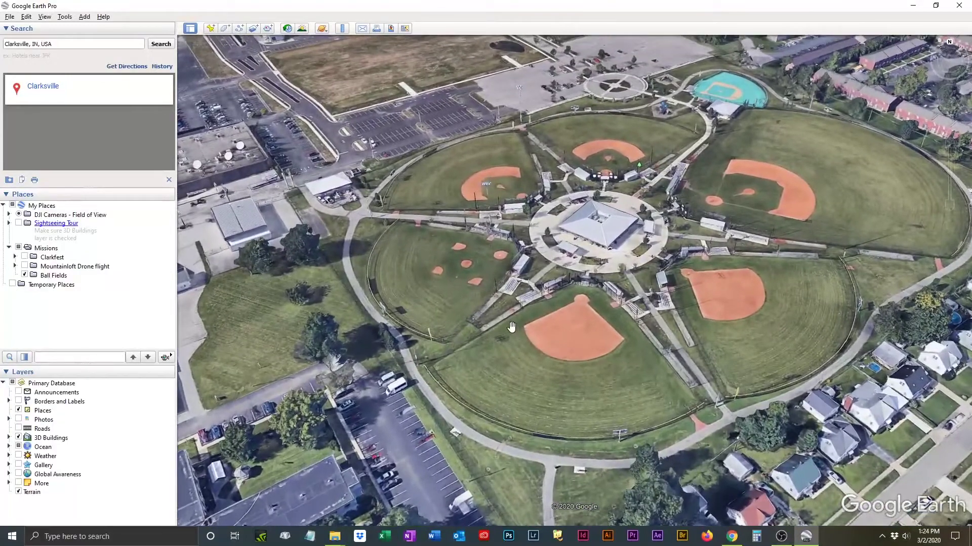
{"action": "scroll", "coordinate": [493, 326], "scroll_direction": "up", "scroll_amount": 1}
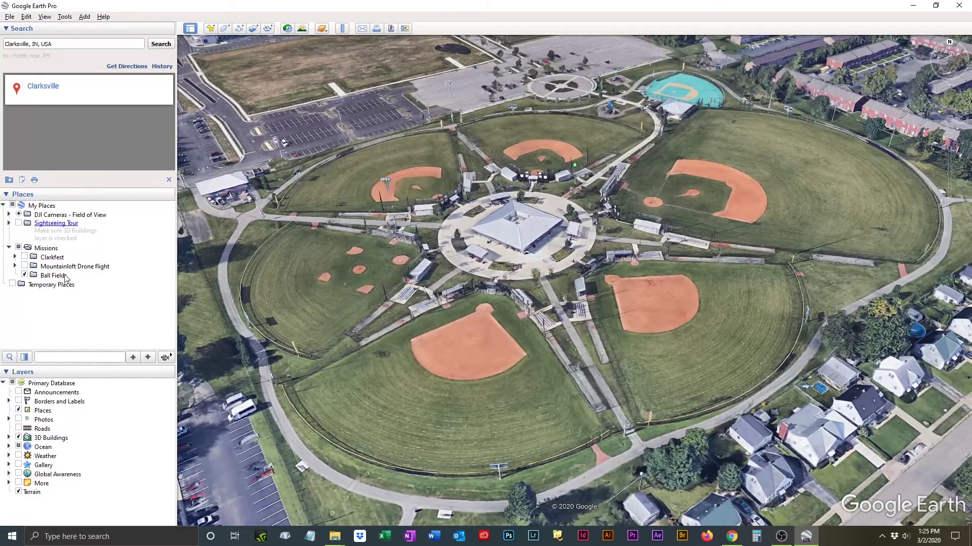
{"action": "left_click", "coordinate": [53, 276]}
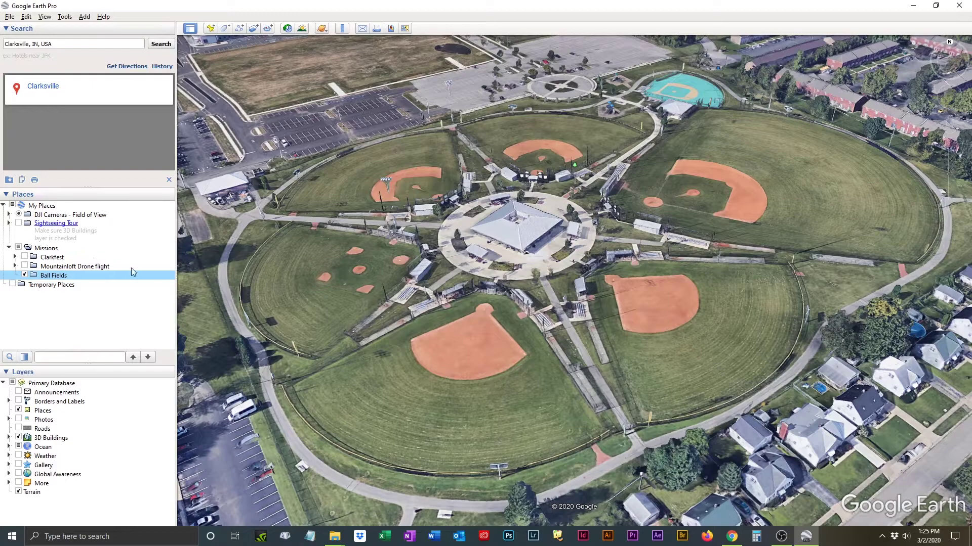
Frame a low, tilted camera view over the ball fields, with the central pavilion mid-view and the horizon showing.
{"action": "mouse_move", "coordinate": [388, 282]}
{"action": "right_mouse_down"}
{"action": "mouse_move", "coordinate": [384, 344]}
{"action": "mouse_move", "coordinate": [374, 339]}
{"action": "right_mouse_up"}
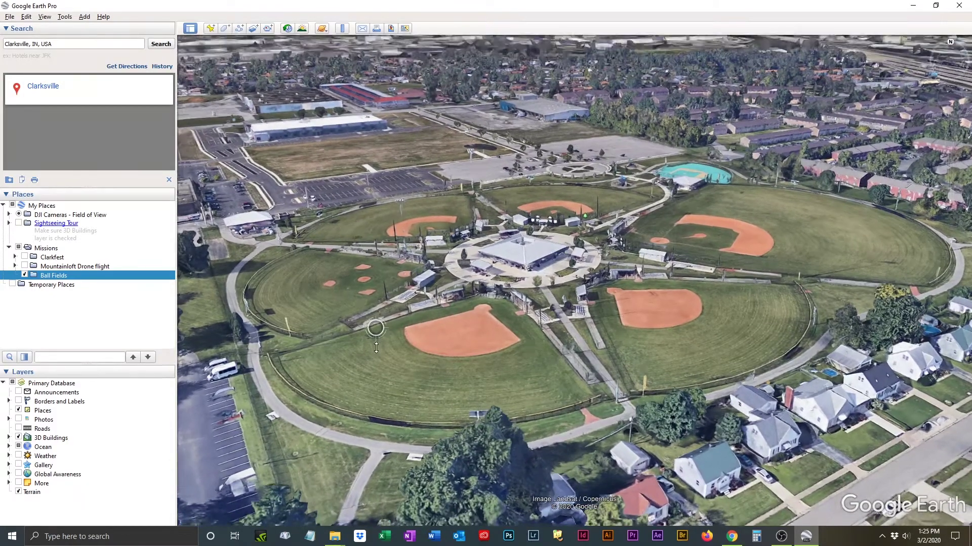
{"action": "scroll", "coordinate": [375, 336], "scroll_direction": "up", "scroll_amount": 2}
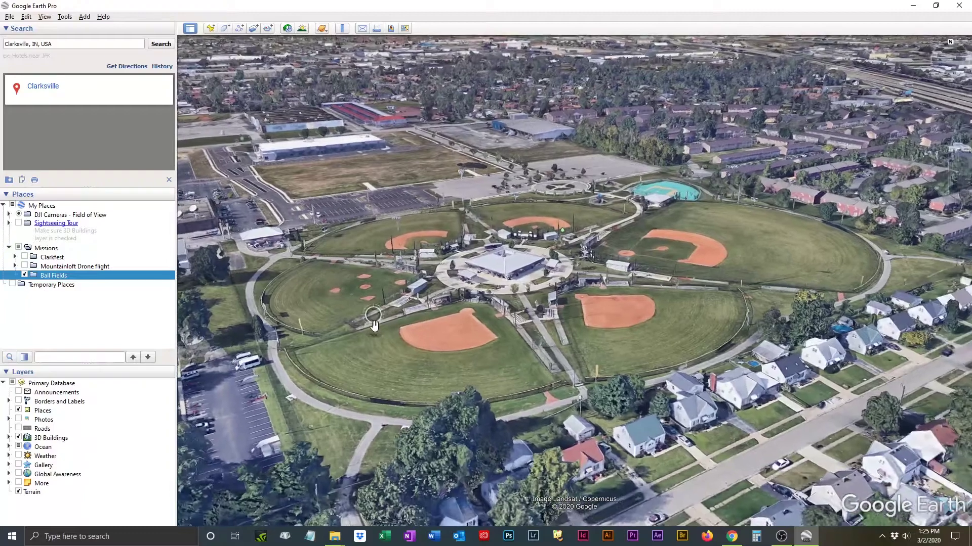
{"action": "scroll", "coordinate": [374, 320], "scroll_direction": "up", "scroll_amount": 3}
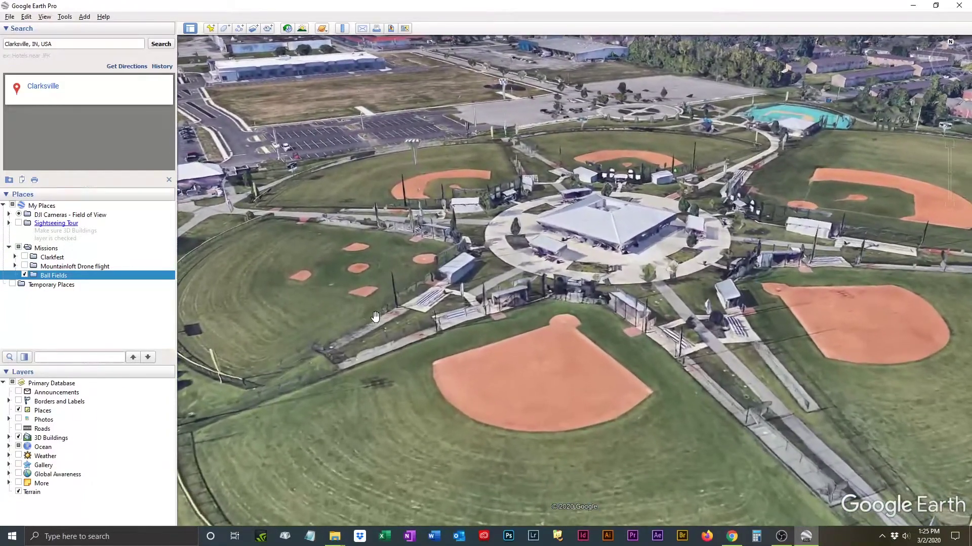
{"action": "scroll", "coordinate": [382, 311], "scroll_direction": "up", "scroll_amount": 2}
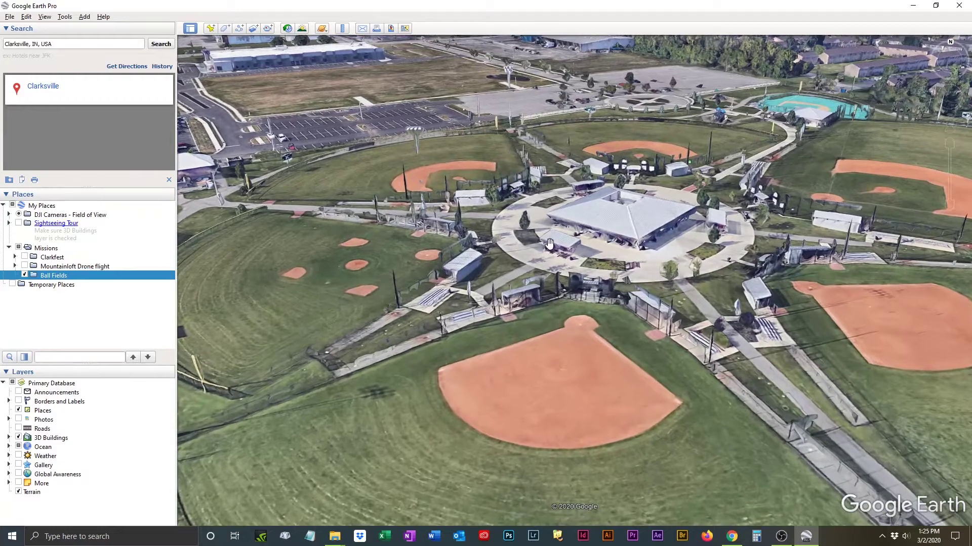
{"action": "mouse_move", "coordinate": [953, 92]}
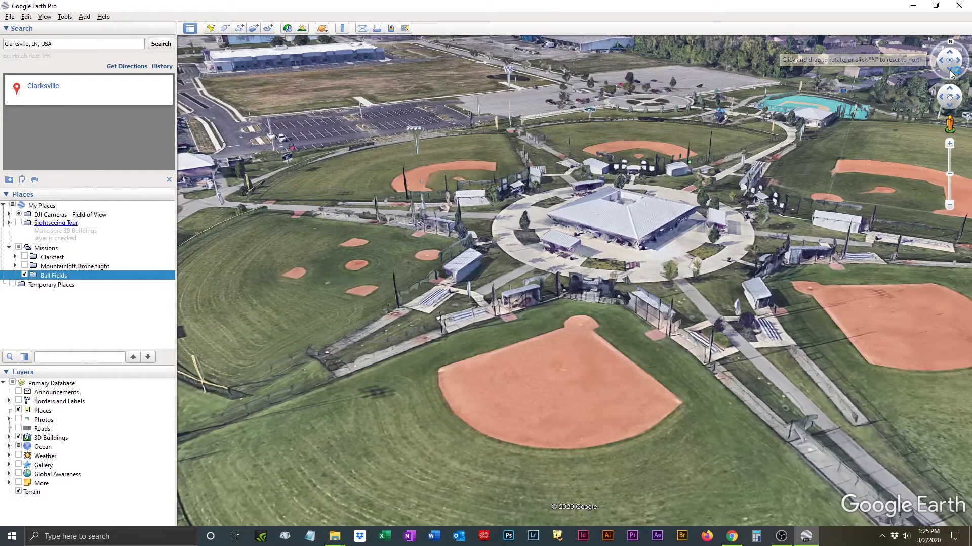
{"action": "left_click", "coordinate": [940, 72]}
{"action": "left_click", "coordinate": [947, 54]}
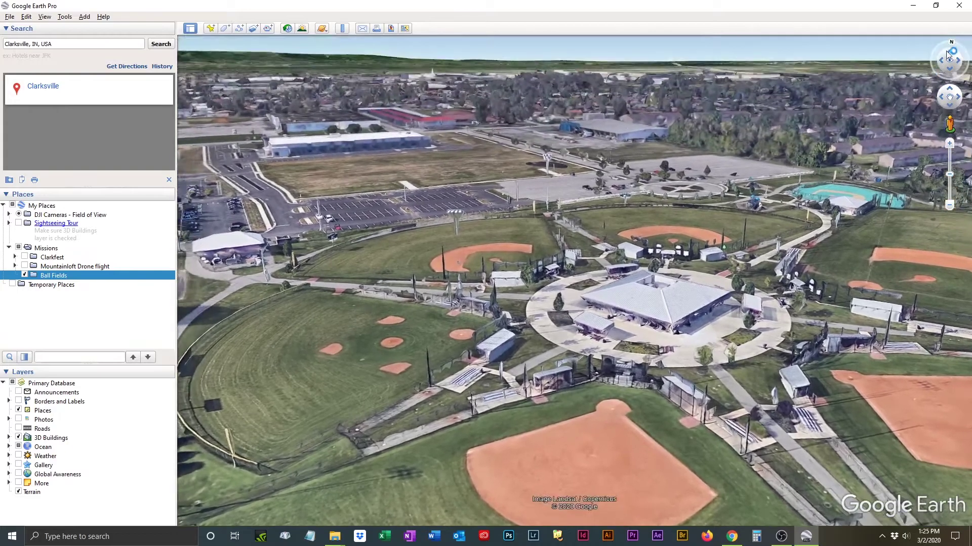
{"action": "left_click_drag", "start_coordinate": [728, 323], "coordinate": [723, 210]}
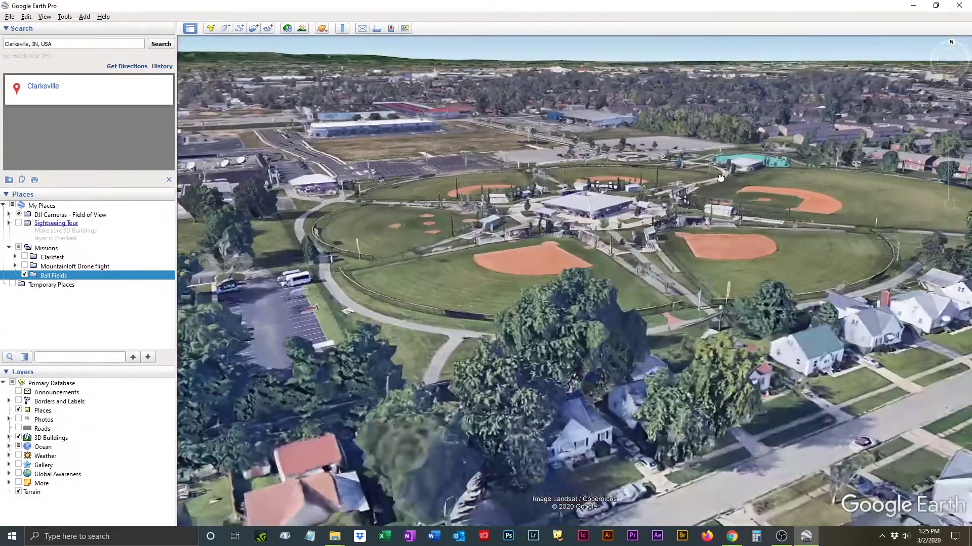
{"action": "scroll", "coordinate": [724, 210], "scroll_direction": "up", "scroll_amount": 3}
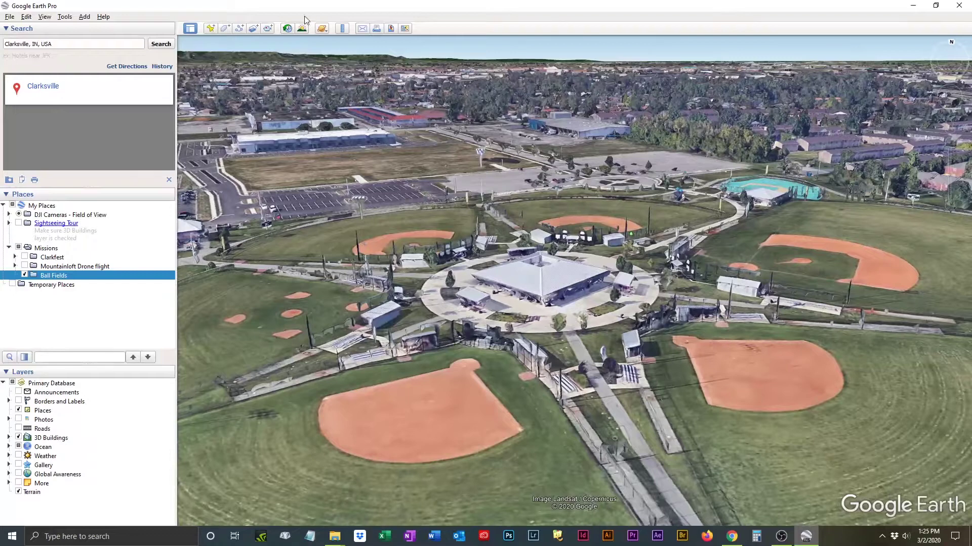
Add a placemark named 1 to the Ball Fields folder at the central pavilion, using the current tilted view.
{"action": "left_click", "coordinate": [210, 29]}
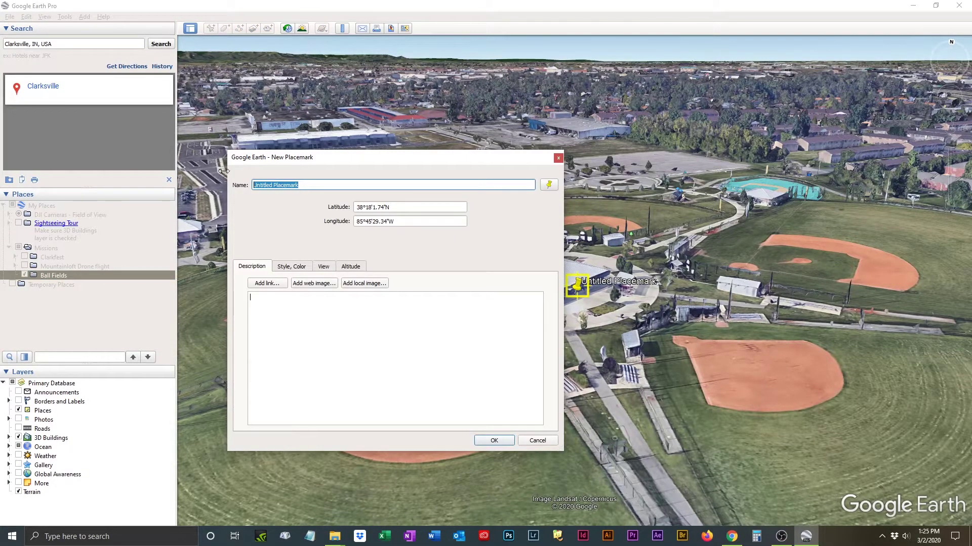
{"action": "type", "text": "1"}
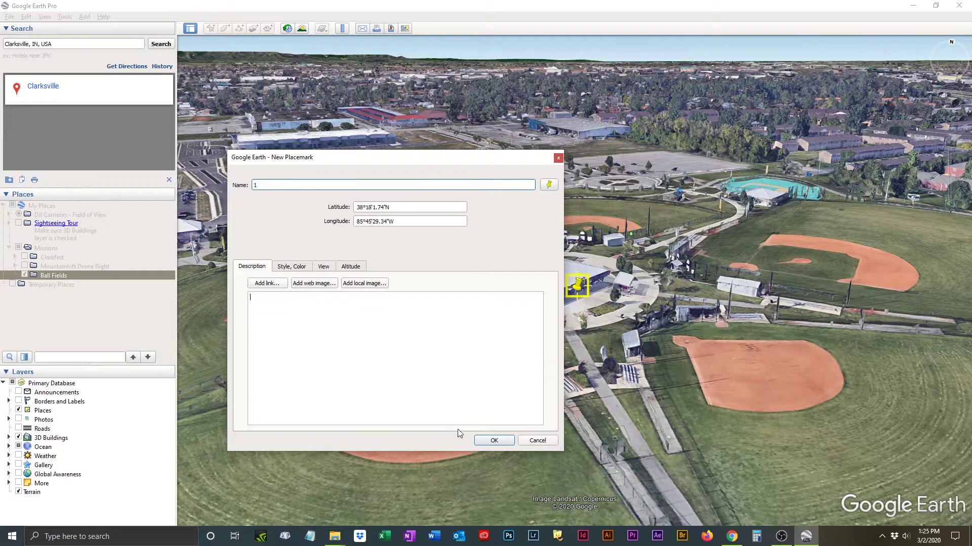
{"action": "left_click", "coordinate": [494, 441]}
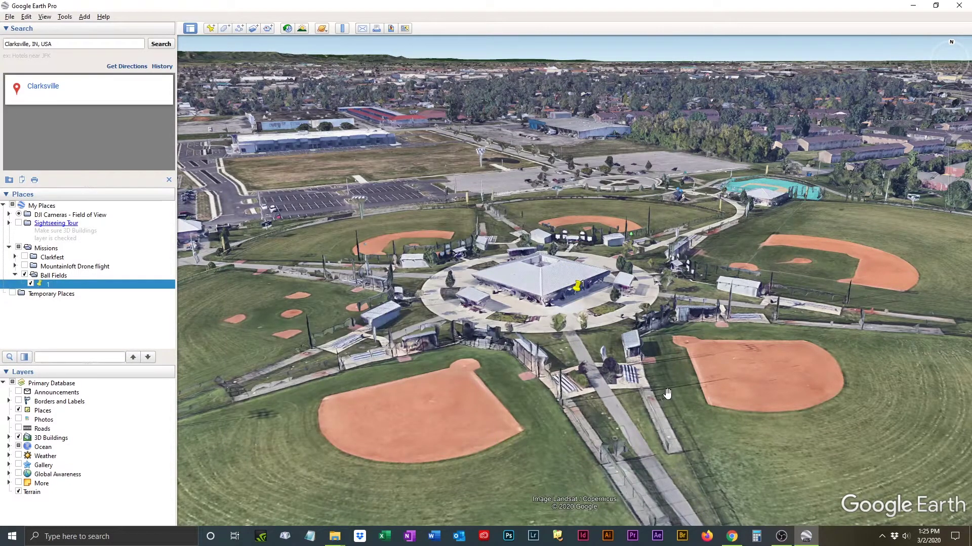
Add a placemark named 2 behind home plate of the next diamond, with its whole outfield in front of the pavilion.
{"action": "scroll", "coordinate": [668, 394], "scroll_direction": "up", "scroll_amount": 2}
{"action": "middle_click_drag", "start_coordinate": [644, 396], "coordinate": [589, 383]}
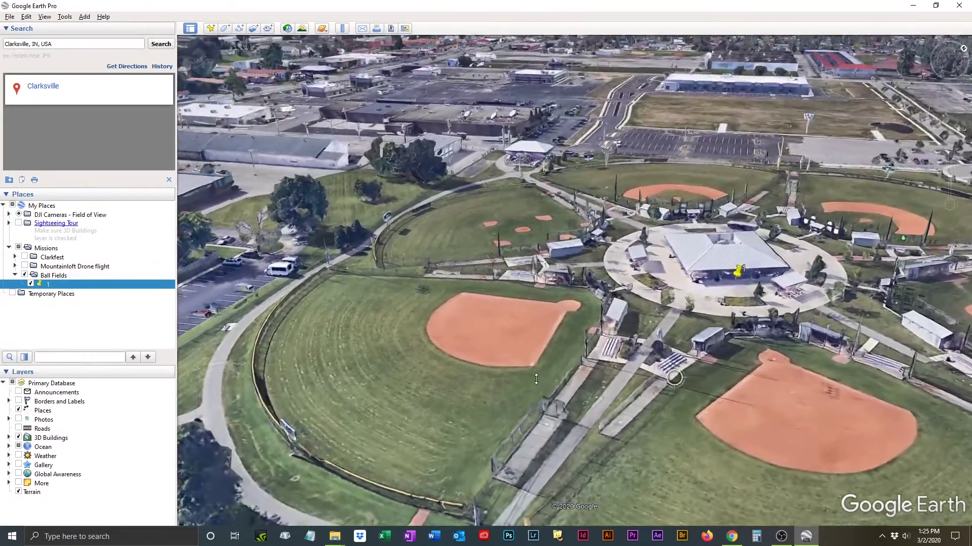
{"action": "scroll", "coordinate": [578, 338], "scroll_direction": "down", "scroll_amount": 2}
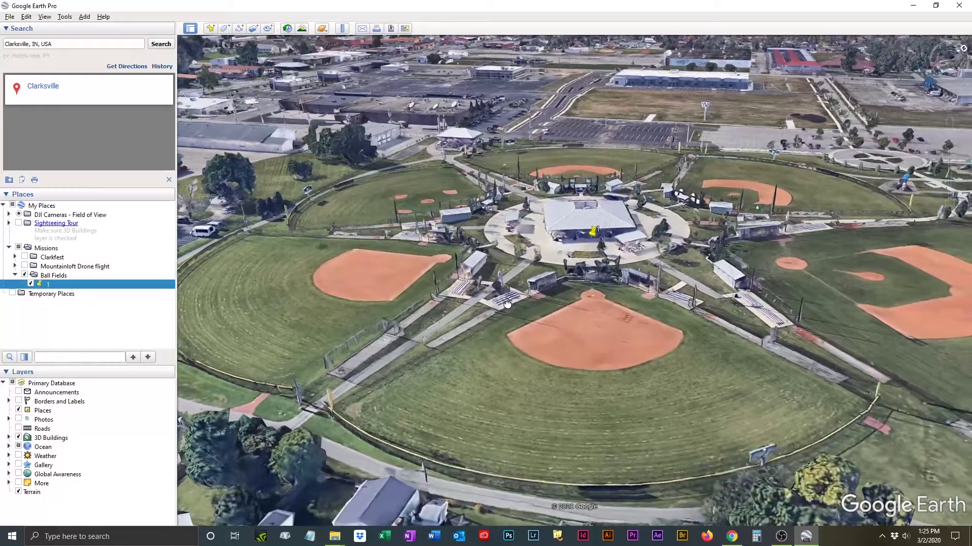
{"action": "left_click", "coordinate": [210, 29]}
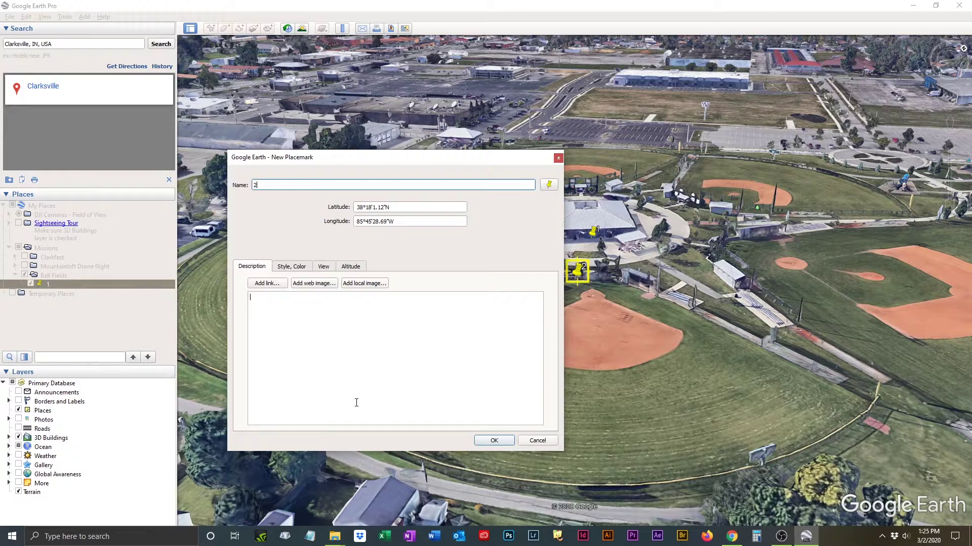
{"action": "left_click", "coordinate": [494, 440]}
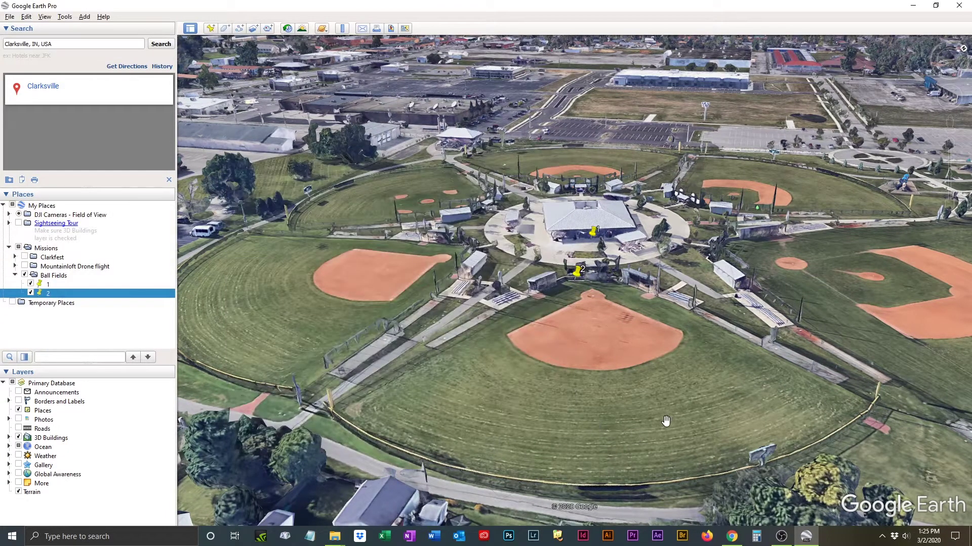
Add a placemark named 3 beside the pitcher's mound of the large grass-infield diamond, from a closer view facing the pavilion.
{"action": "middle_click_drag", "start_coordinate": [666, 400], "coordinate": [531, 404]}
{"action": "left_click_drag", "start_coordinate": [709, 405], "coordinate": [429, 276]}
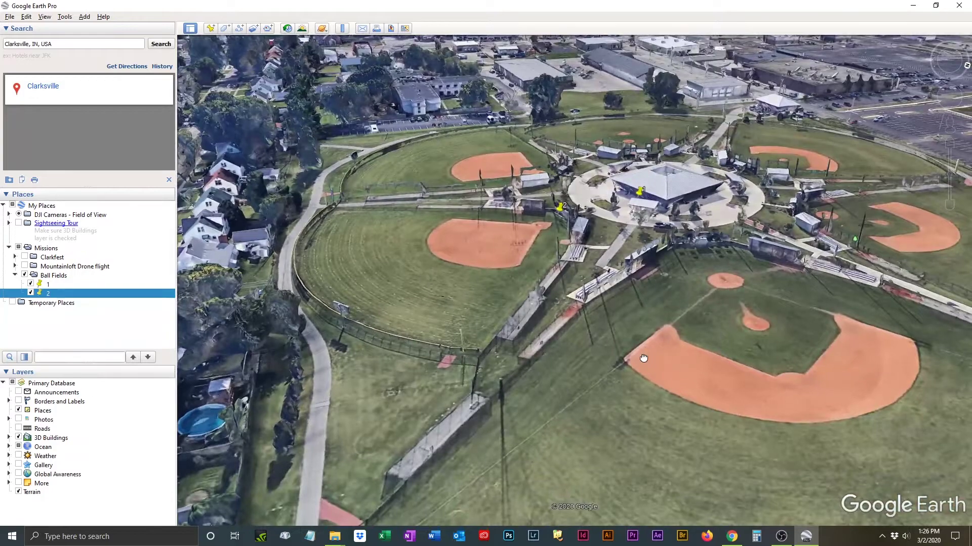
{"action": "left_click_drag", "start_coordinate": [643, 358], "coordinate": [572, 347]}
{"action": "middle_click_drag", "start_coordinate": [572, 346], "coordinate": [660, 330]}
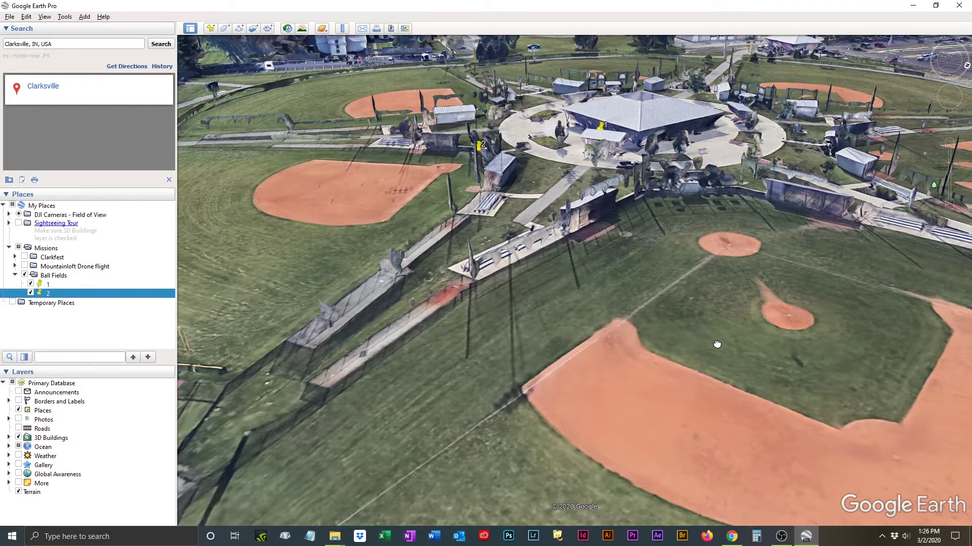
{"action": "left_click_drag", "start_coordinate": [717, 345], "coordinate": [567, 320]}
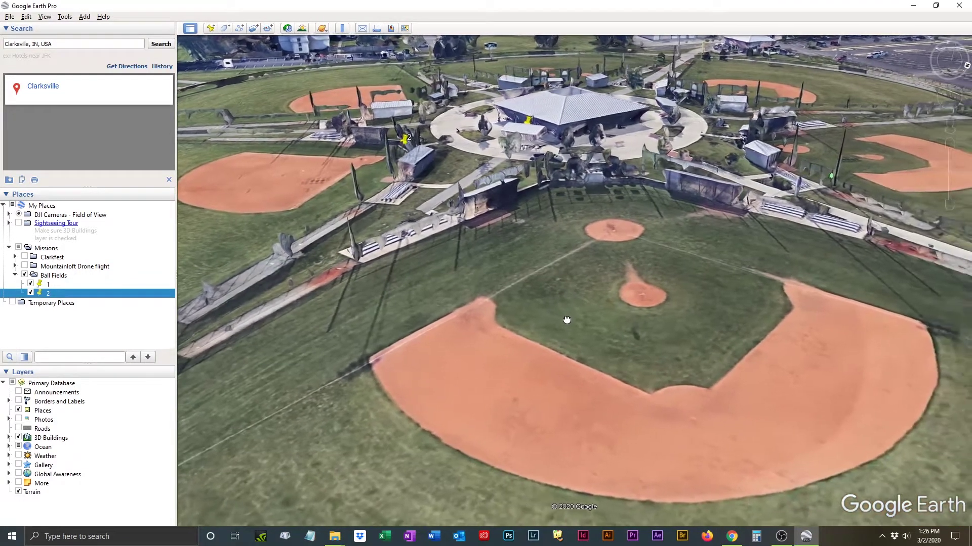
{"action": "left_click", "coordinate": [210, 28]}
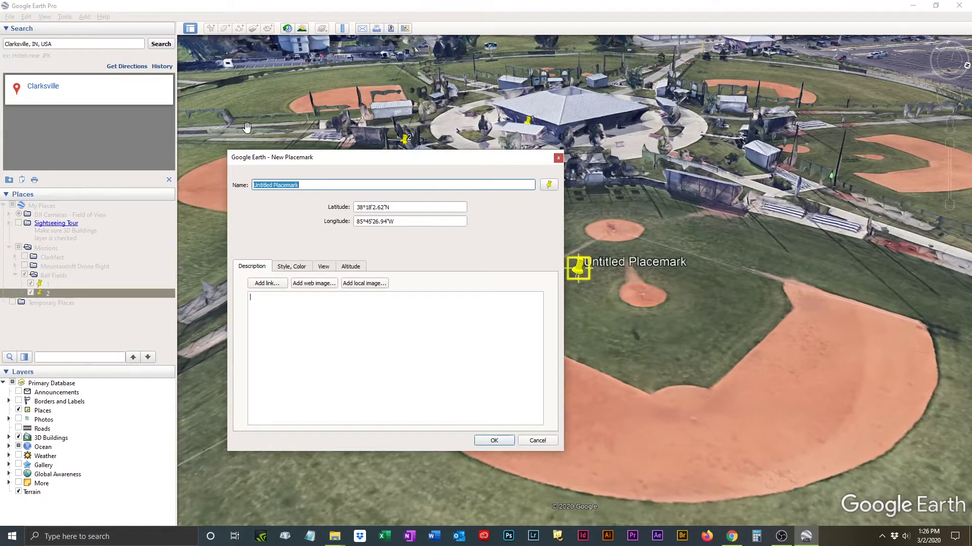
{"action": "type", "text": "3"}
{"action": "left_click", "coordinate": [494, 441]}
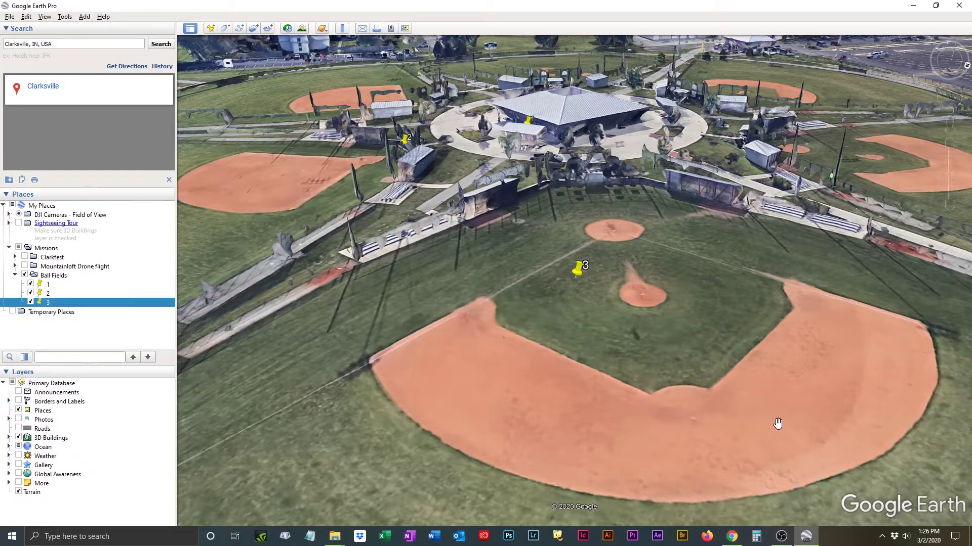
Add a placemark named 4 near the dugout and walkway of the following diamond, with its infield and the pavilion in view.
{"action": "key", "text": "Left"}
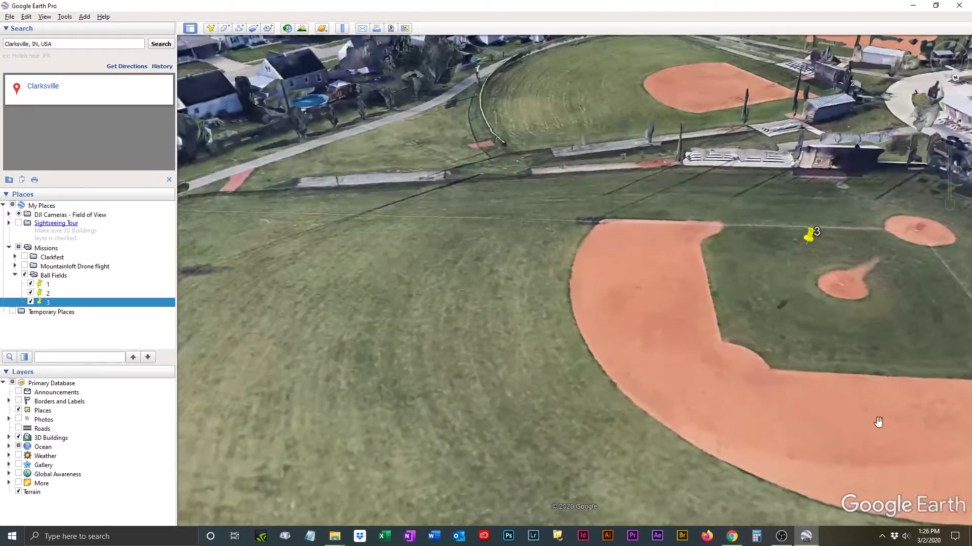
{"action": "key", "text": "Right"}
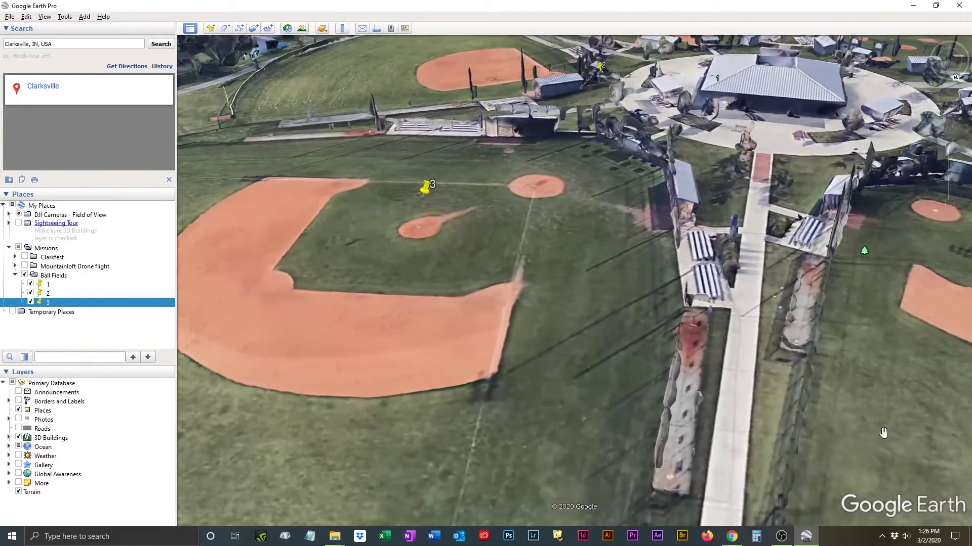
{"action": "key", "text": "Right"}
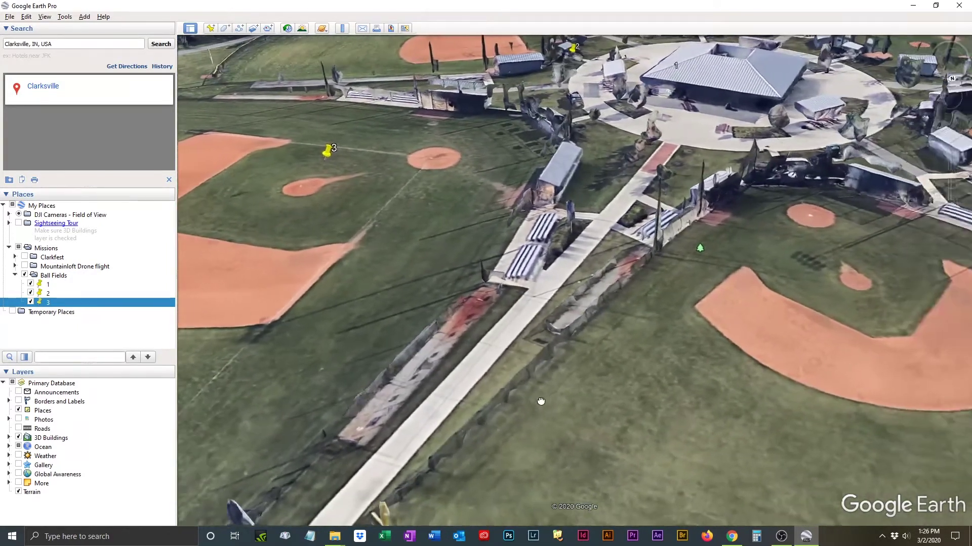
{"action": "left_click_drag", "start_coordinate": [540, 401], "coordinate": [533, 430]}
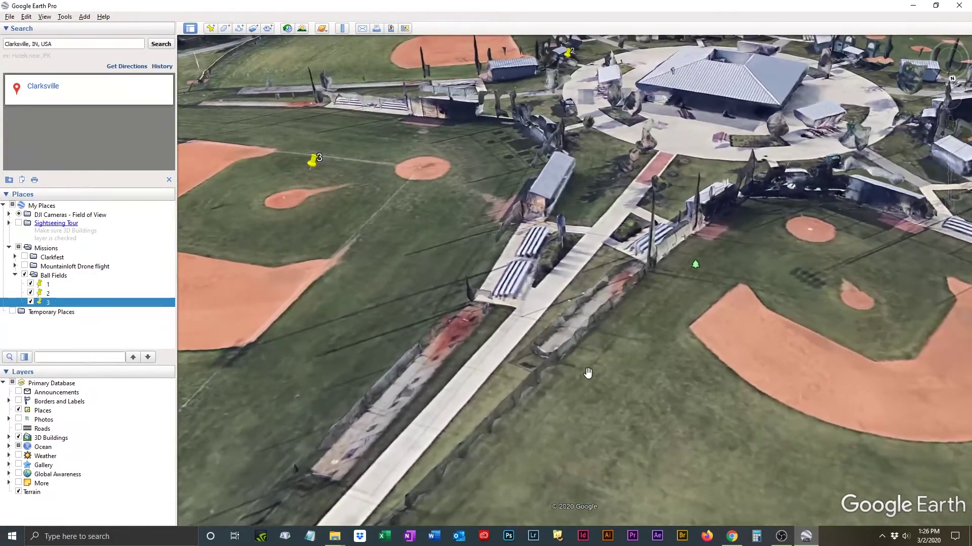
{"action": "scroll", "coordinate": [587, 373], "scroll_direction": "down", "scroll_amount": 2}
{"action": "scroll", "coordinate": [586, 380], "scroll_direction": "down", "scroll_amount": 2}
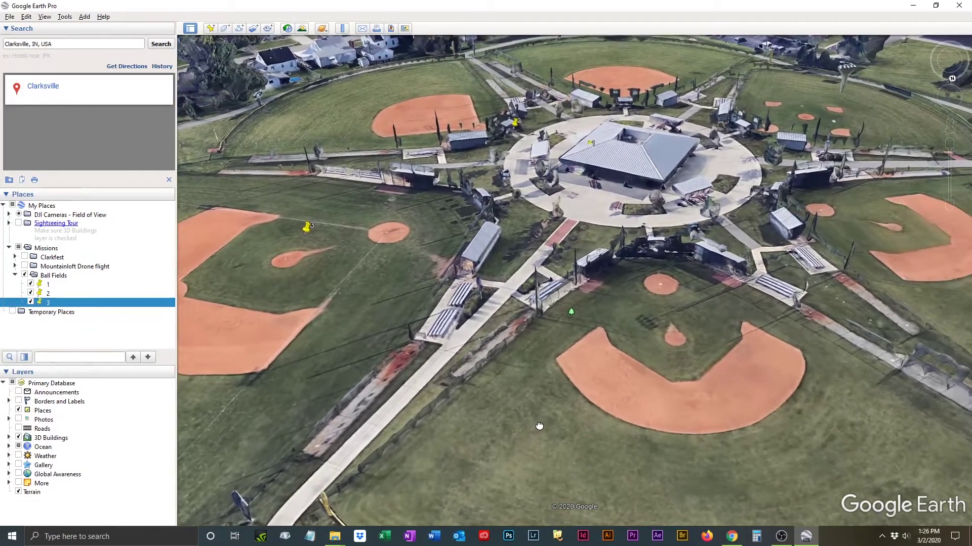
{"action": "left_click", "coordinate": [210, 29]}
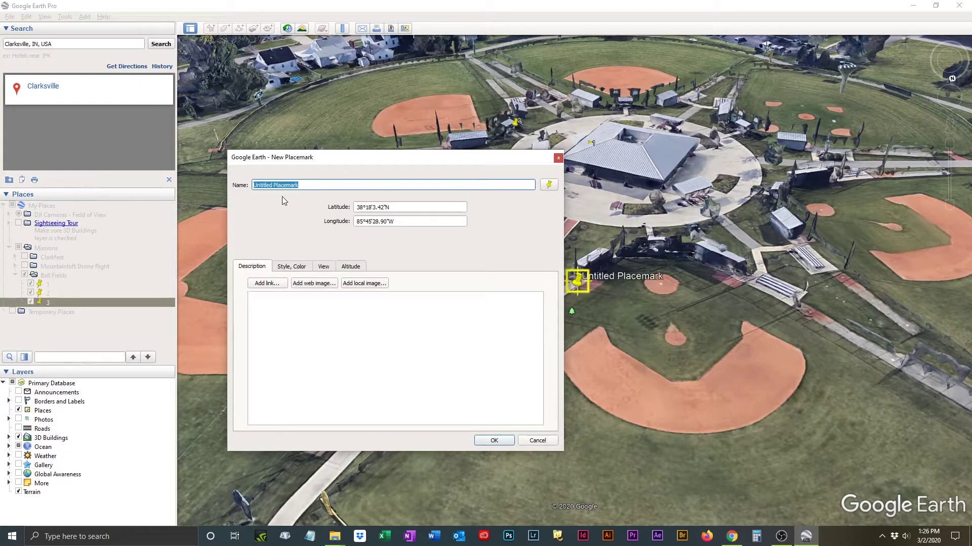
{"action": "left_click", "coordinate": [498, 441]}
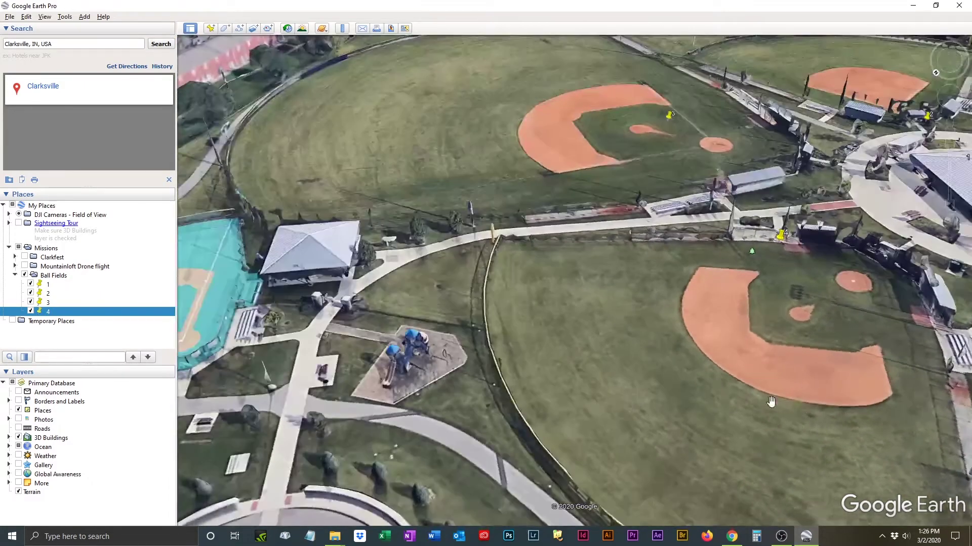
Add a placemark named 5 at the dugout behind the next diamond, from a low view over the pavilion with the horizon showing.
{"action": "left_click_drag", "start_coordinate": [802, 397], "coordinate": [551, 328]}
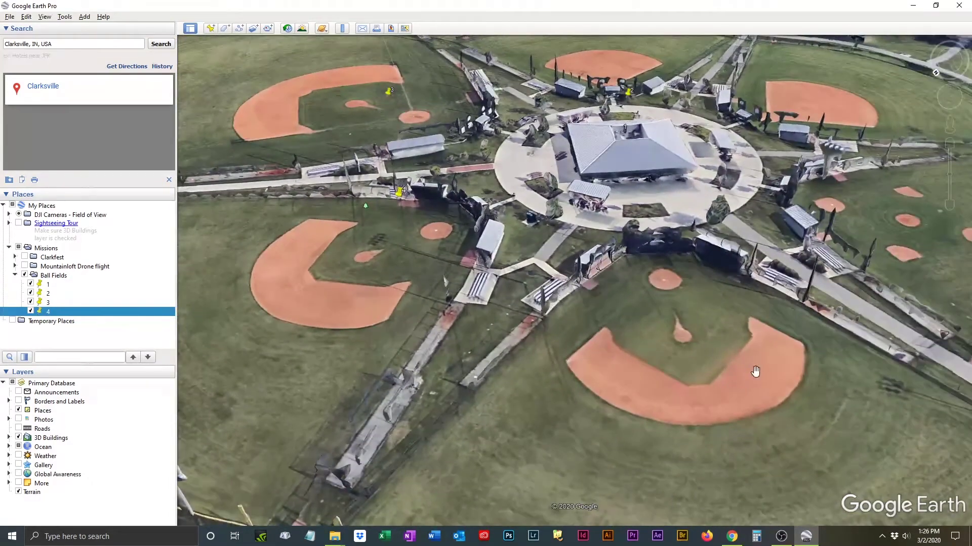
{"action": "left_click_drag", "start_coordinate": [755, 372], "coordinate": [634, 436]}
{"action": "scroll", "coordinate": [627, 405], "scroll_direction": "up", "scroll_amount": 3}
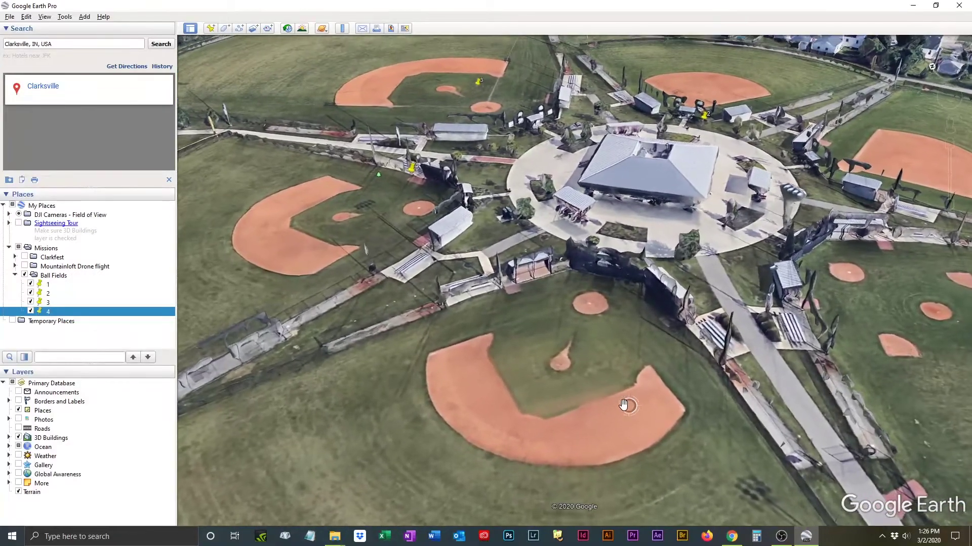
{"action": "scroll", "coordinate": [621, 395], "scroll_direction": "up", "scroll_amount": 3}
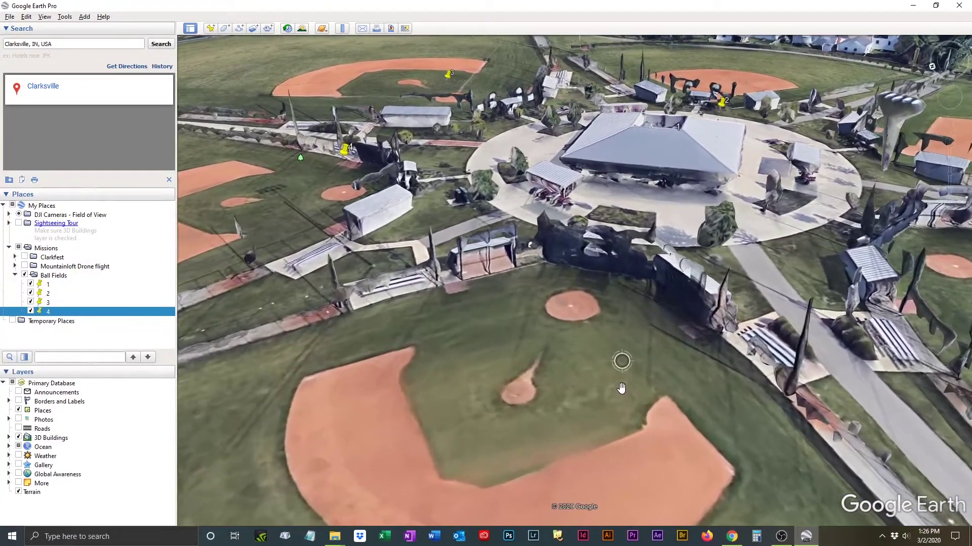
{"action": "middle_click_drag", "start_coordinate": [672, 414], "coordinate": [684, 487]}
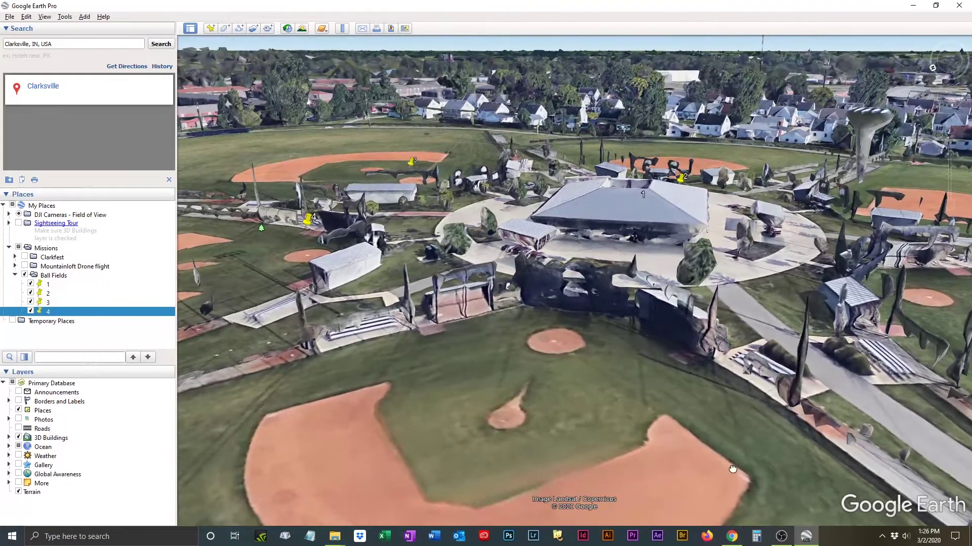
{"action": "left_click_drag", "start_coordinate": [733, 469], "coordinate": [591, 403]}
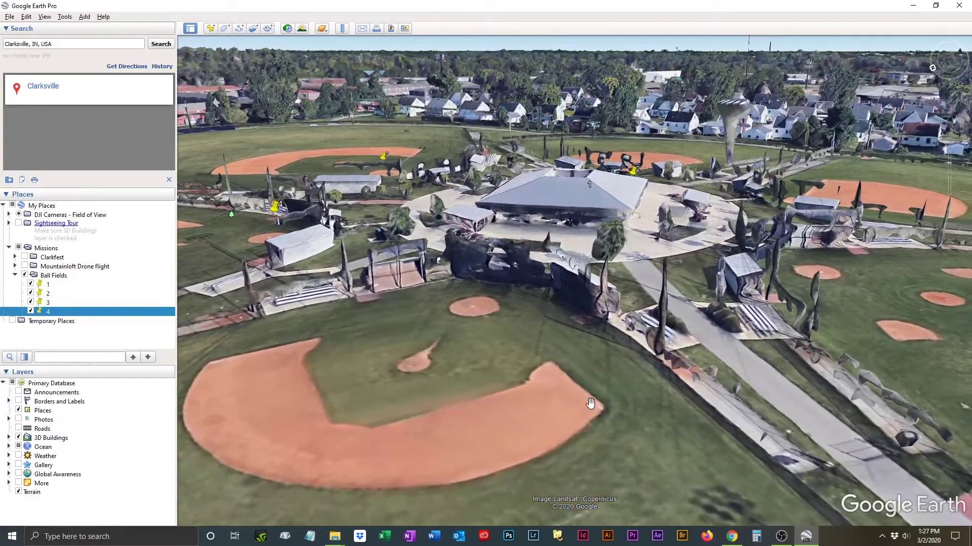
{"action": "left_click", "coordinate": [210, 28]}
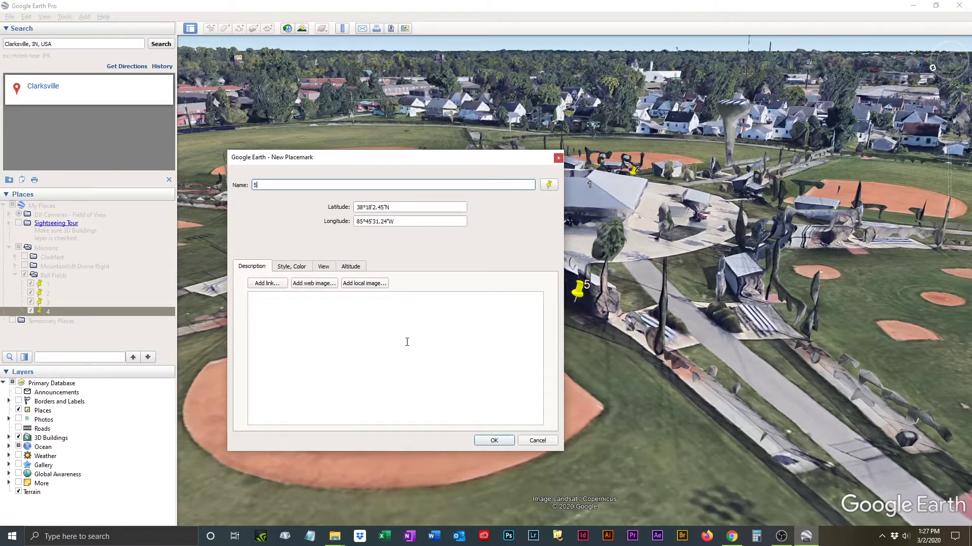
{"action": "left_click", "coordinate": [494, 441]}
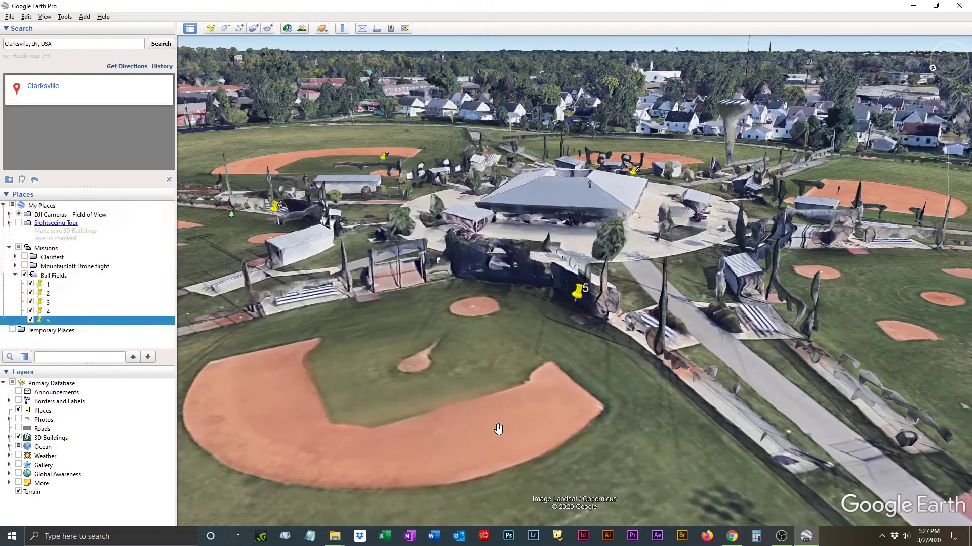
Add a placemark named 6 at the plaza edge by the walkway, framing the small four-base field and its neighbouring diamond.
{"action": "middle_click_drag", "start_coordinate": [686, 430], "coordinate": [775, 414]}
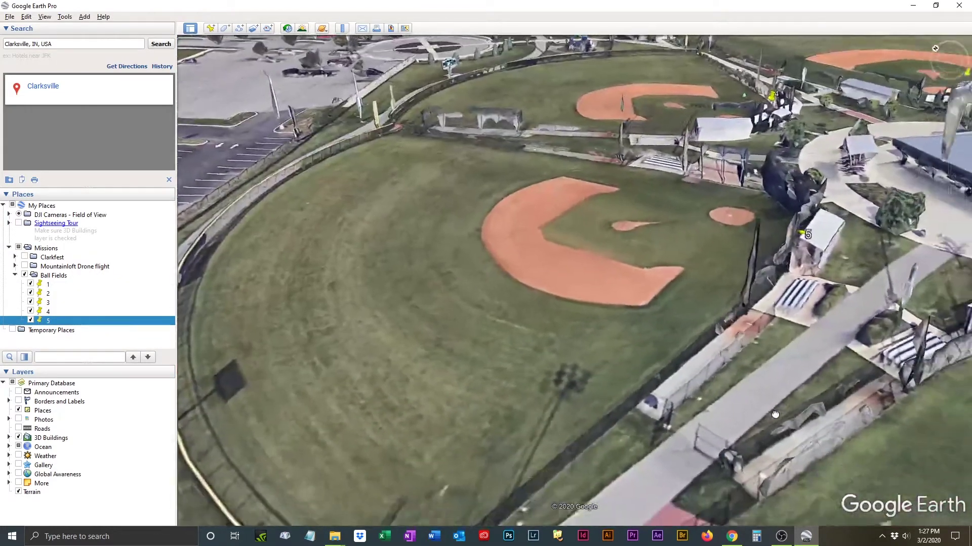
{"action": "left_click_drag", "start_coordinate": [774, 414], "coordinate": [386, 273]}
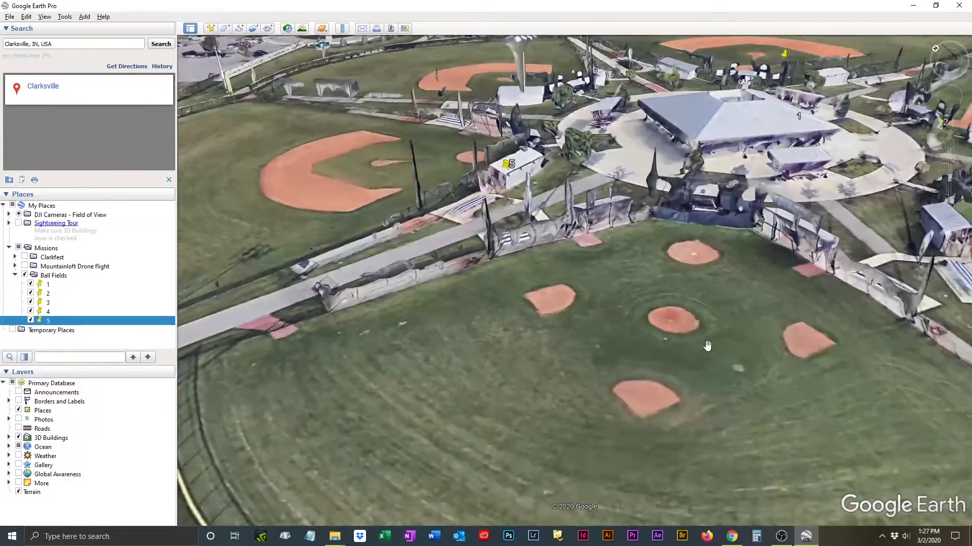
{"action": "left_click_drag", "start_coordinate": [707, 345], "coordinate": [444, 424]}
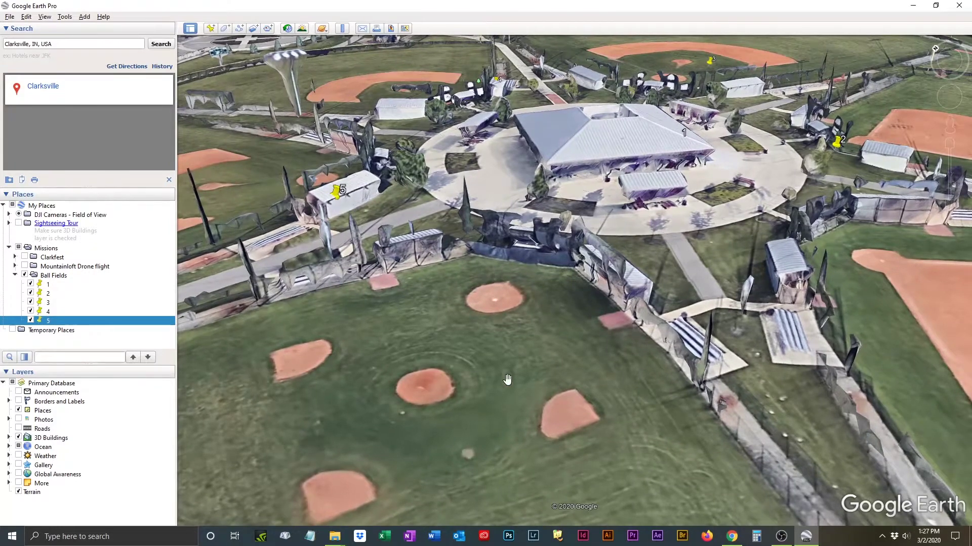
{"action": "left_click_drag", "start_coordinate": [507, 379], "coordinate": [467, 405]}
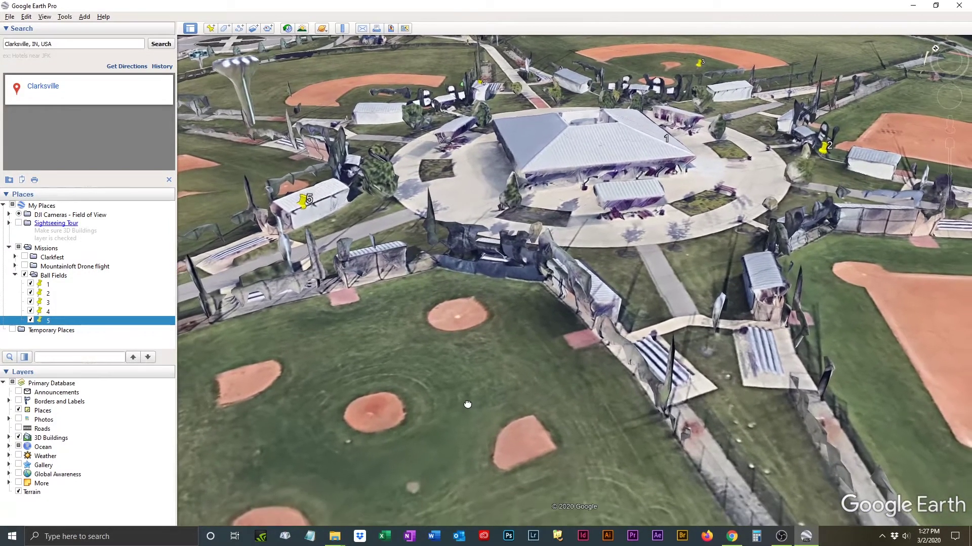
{"action": "scroll", "coordinate": [462, 390], "scroll_direction": "down", "scroll_amount": 3}
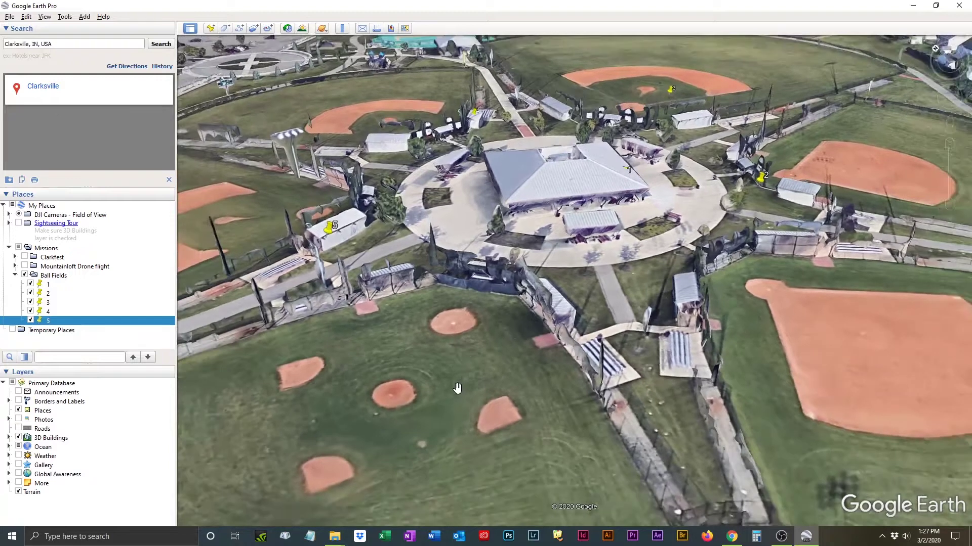
{"action": "scroll", "coordinate": [457, 388], "scroll_direction": "down", "scroll_amount": 2}
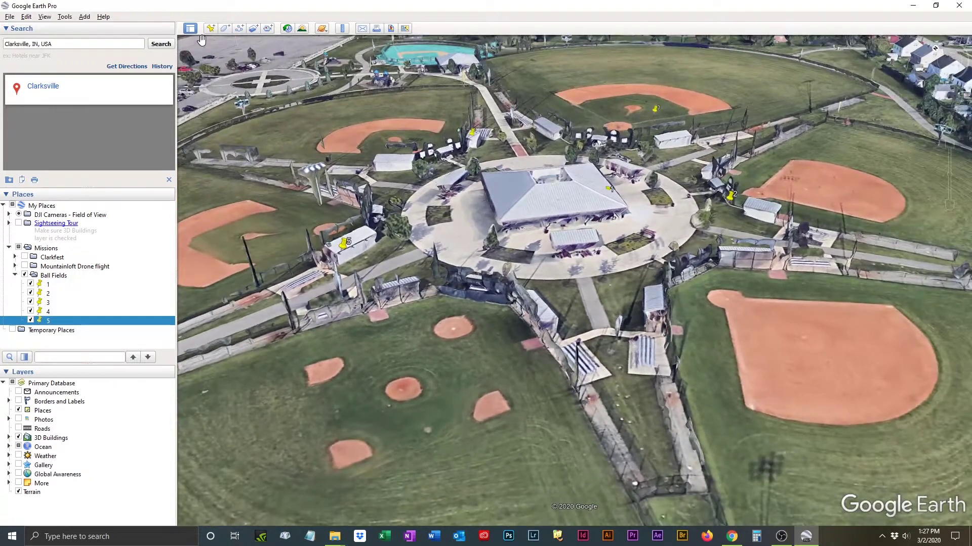
{"action": "left_click", "coordinate": [210, 29]}
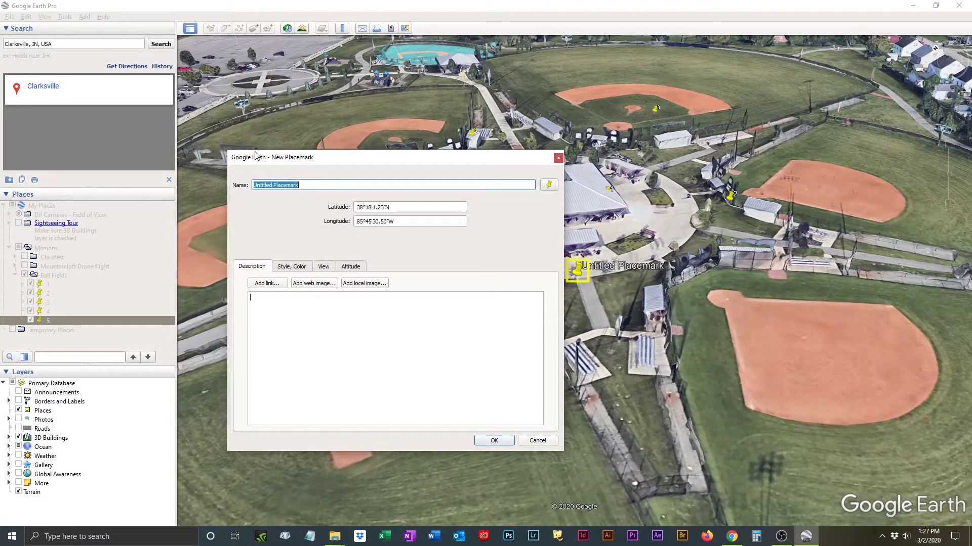
{"action": "type", "text": "6"}
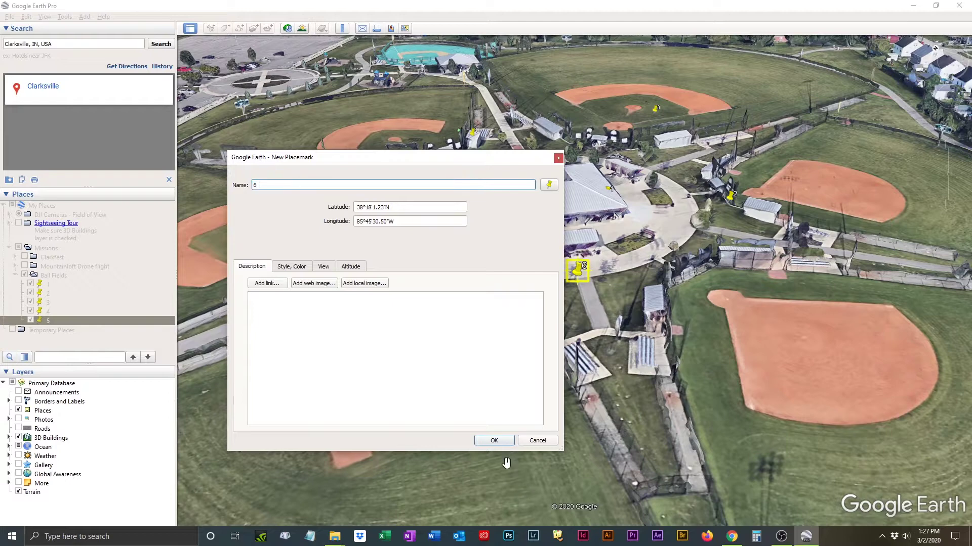
{"action": "left_click", "coordinate": [494, 441]}
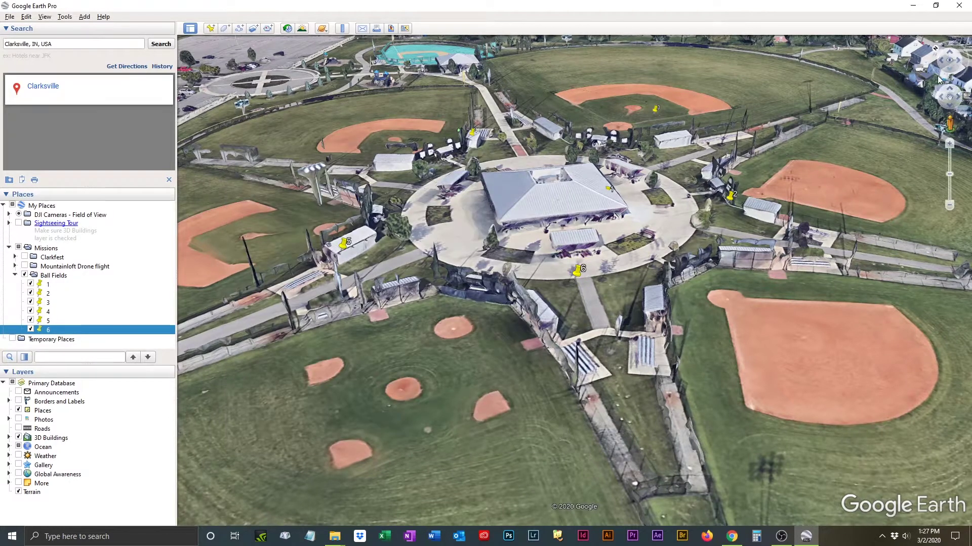
Add a placemark named 7 on the dirt infield of the neighbouring diamond, framing the whole field with the pavilion behind it.
{"action": "left_click", "coordinate": [964, 71]}
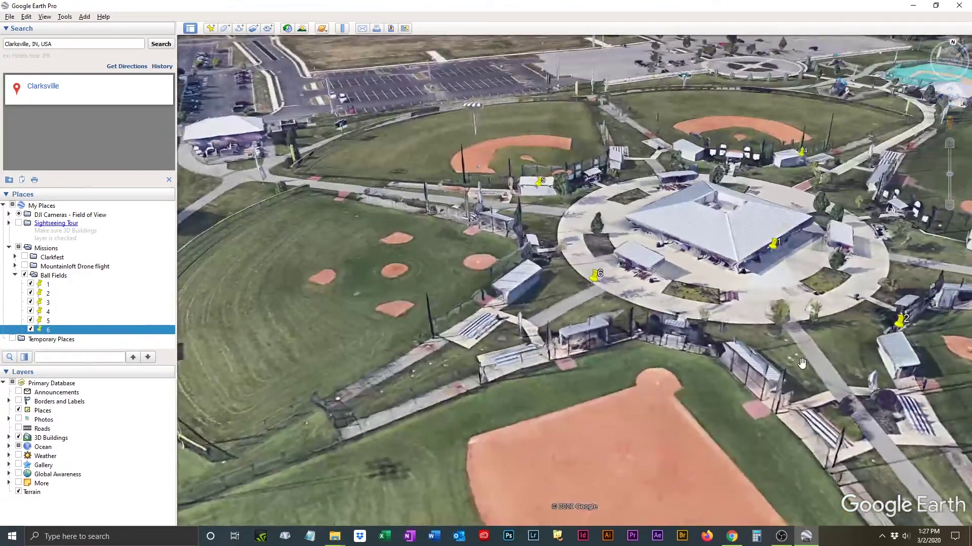
{"action": "left_click_drag", "start_coordinate": [802, 363], "coordinate": [570, 207]}
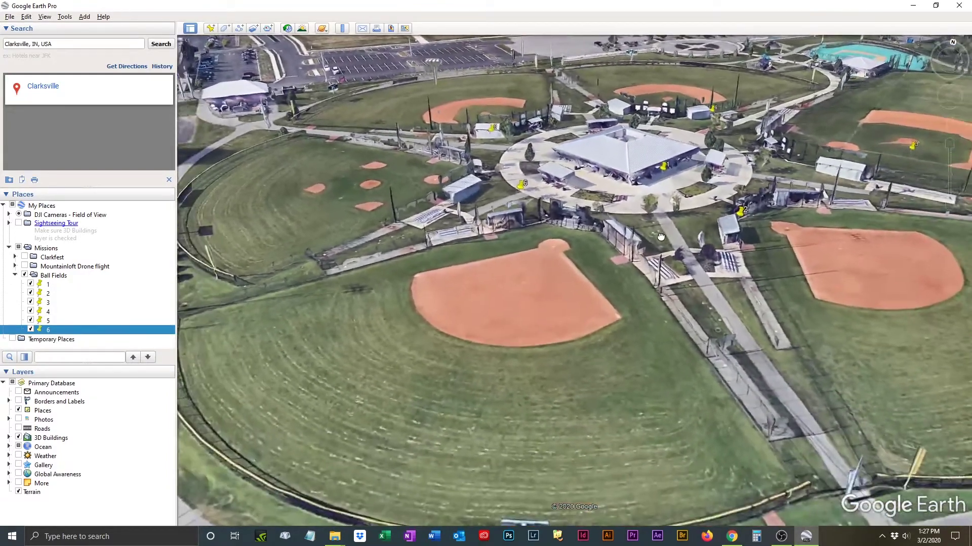
{"action": "left_click", "coordinate": [210, 29]}
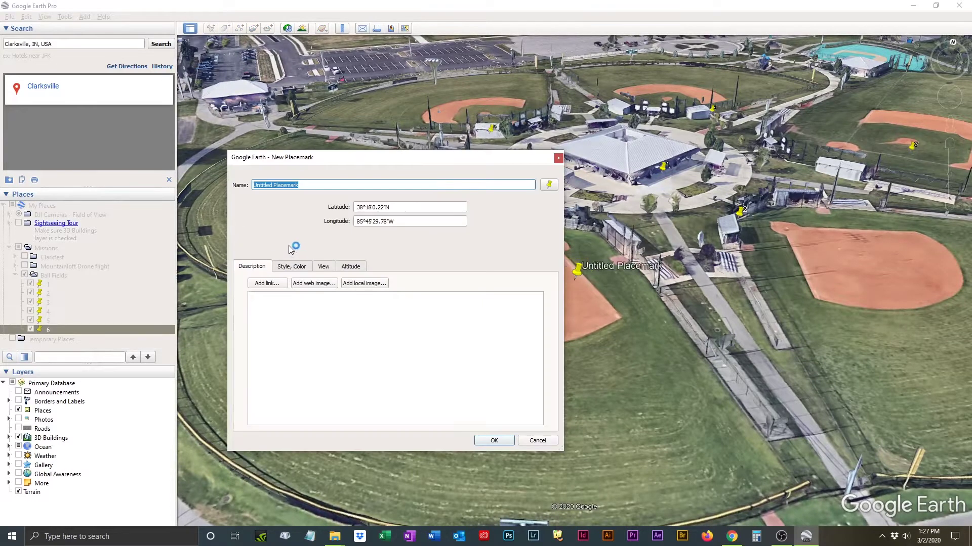
{"action": "type", "text": "7"}
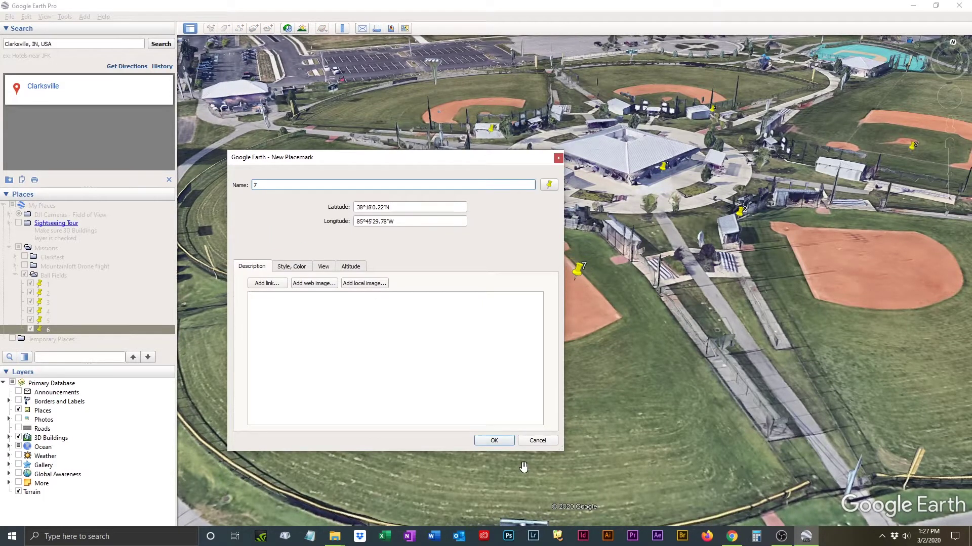
{"action": "left_click", "coordinate": [494, 441]}
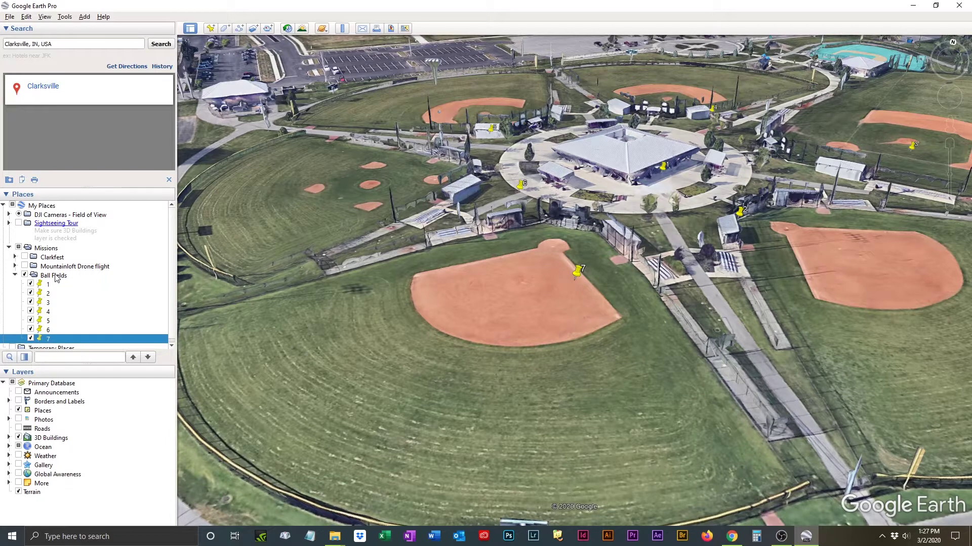
Save the Ball Fields folder as Ball Fields.kml in KML format in My Passport (G:) > Mission Videos > Gateway Park.
{"action": "left_click", "coordinate": [54, 276]}
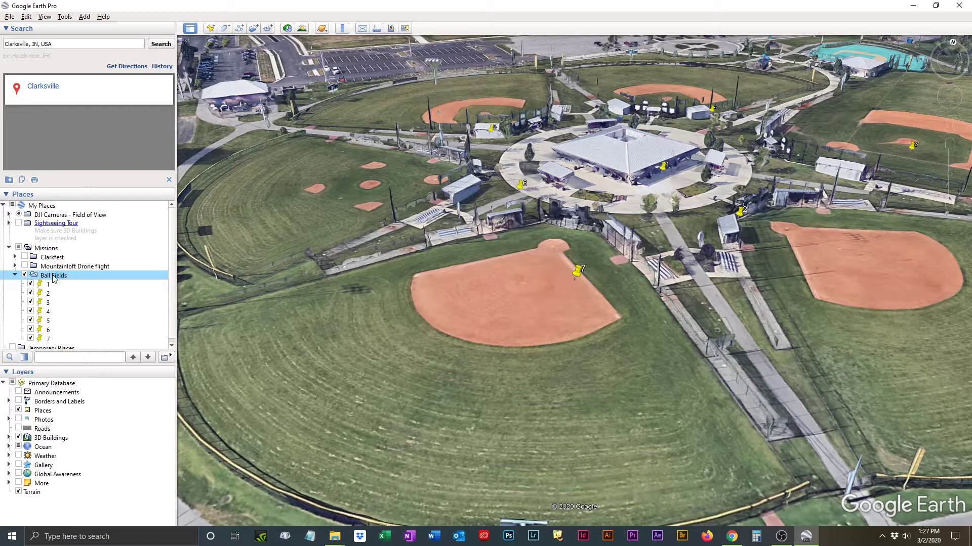
{"action": "right_click", "coordinate": [53, 276]}
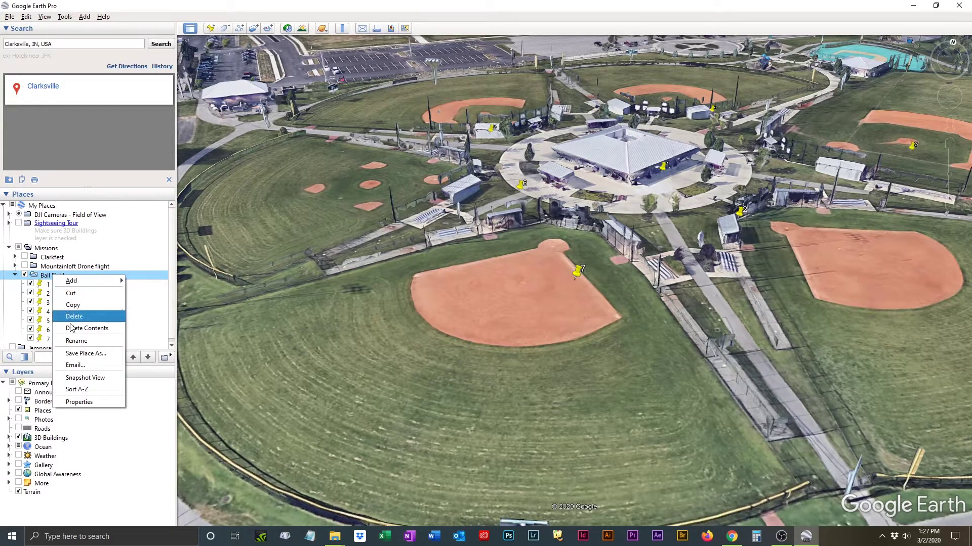
{"action": "left_click", "coordinate": [88, 354]}
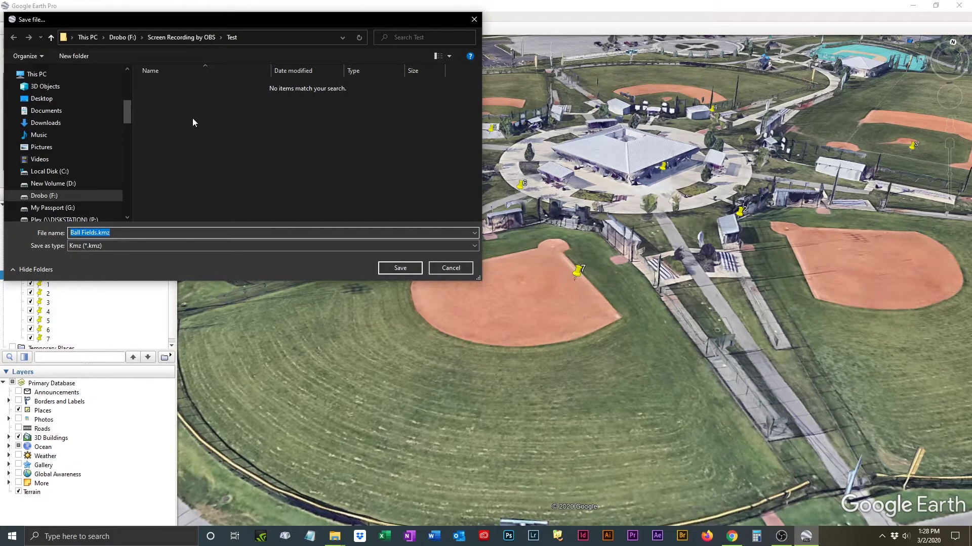
{"action": "left_click", "coordinate": [61, 209]}
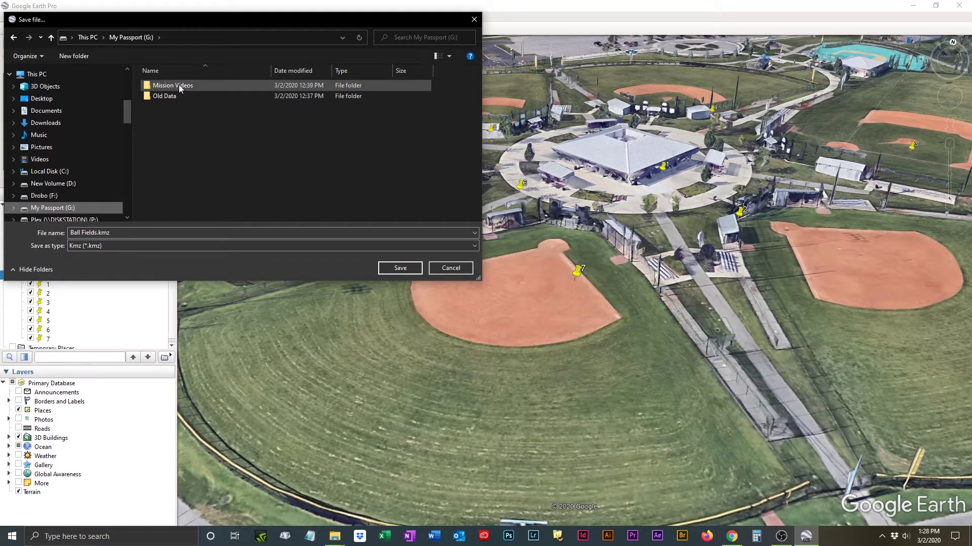
{"action": "double_click", "coordinate": [178, 86]}
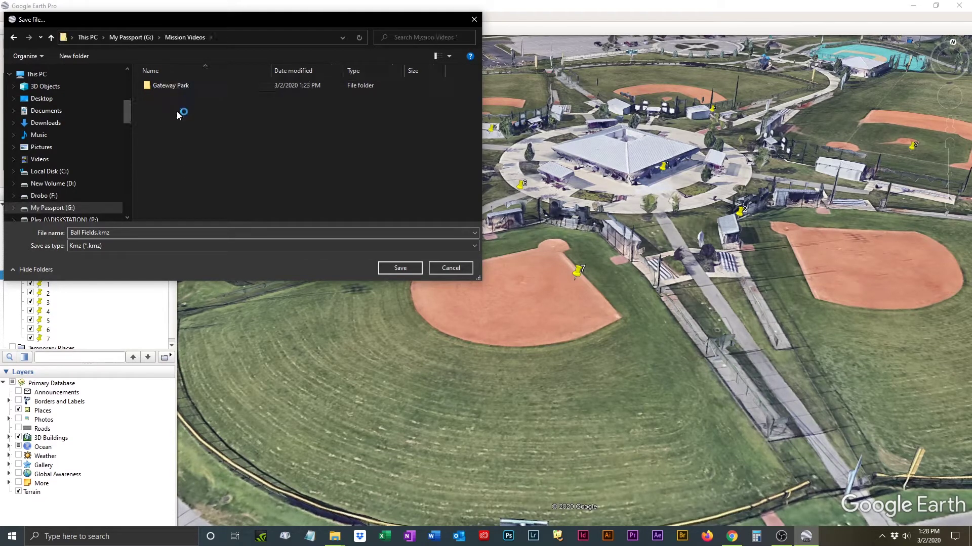
{"action": "double_click", "coordinate": [174, 86]}
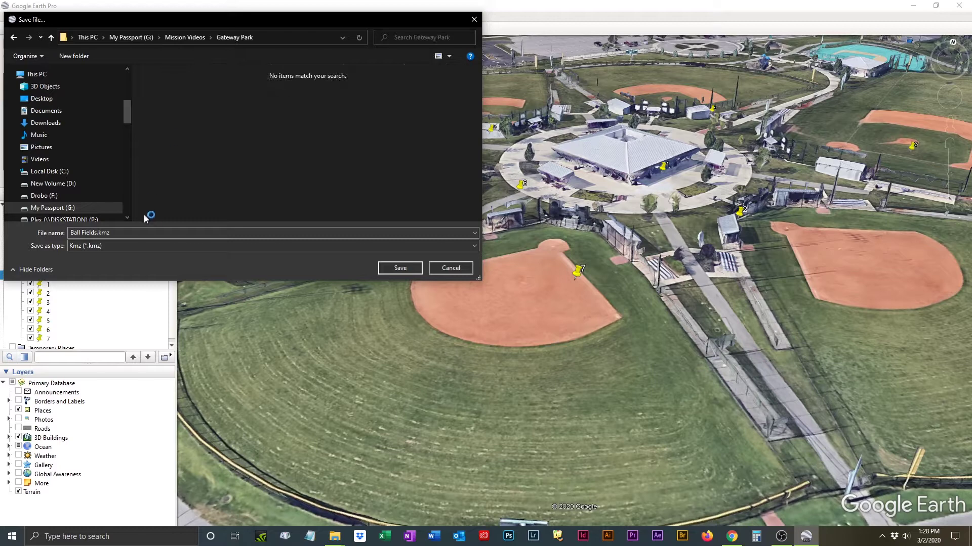
{"action": "left_click", "coordinate": [147, 248]}
{"action": "left_click", "coordinate": [141, 263]}
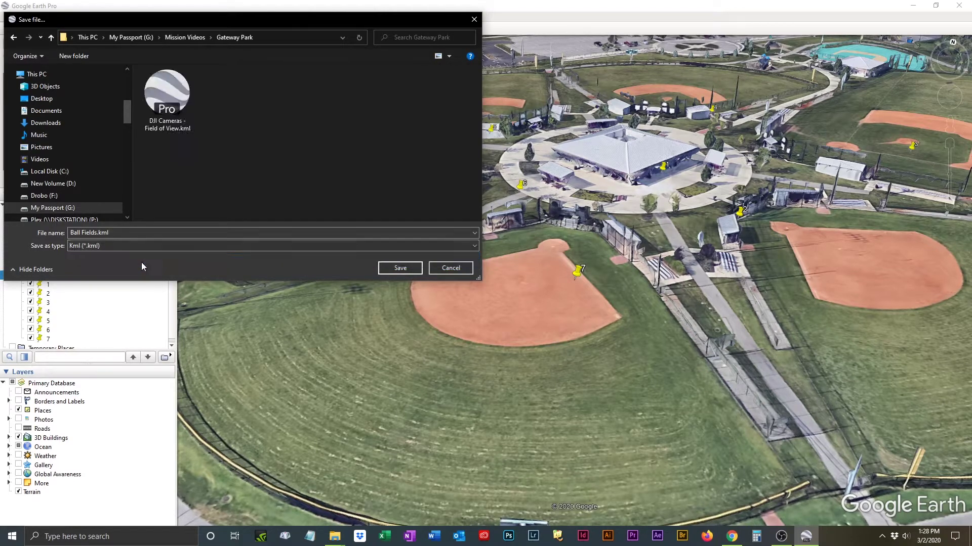
{"action": "left_click", "coordinate": [399, 268]}
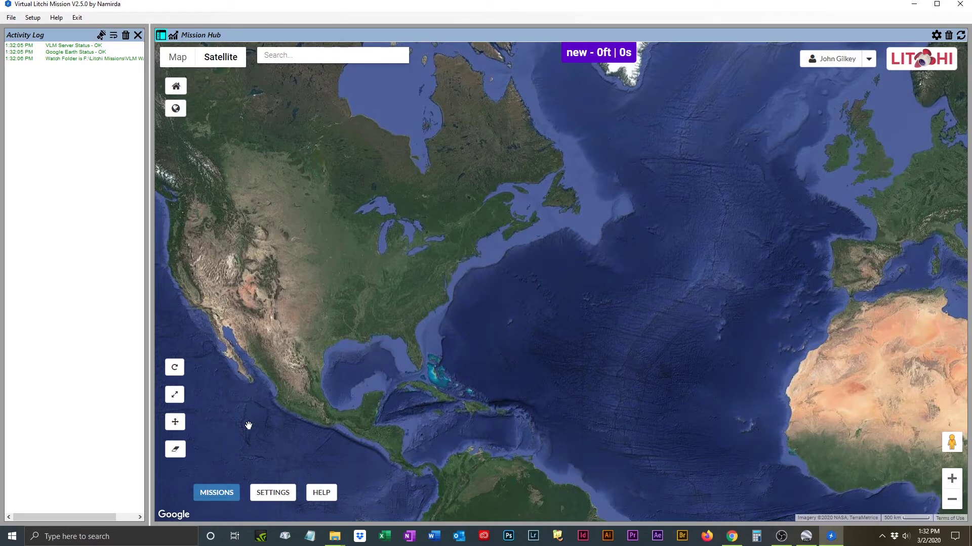
In Virtual Litchi Mission, start a mission import with KML views treated as waypoints.
{"action": "left_click", "coordinate": [203, 492]}
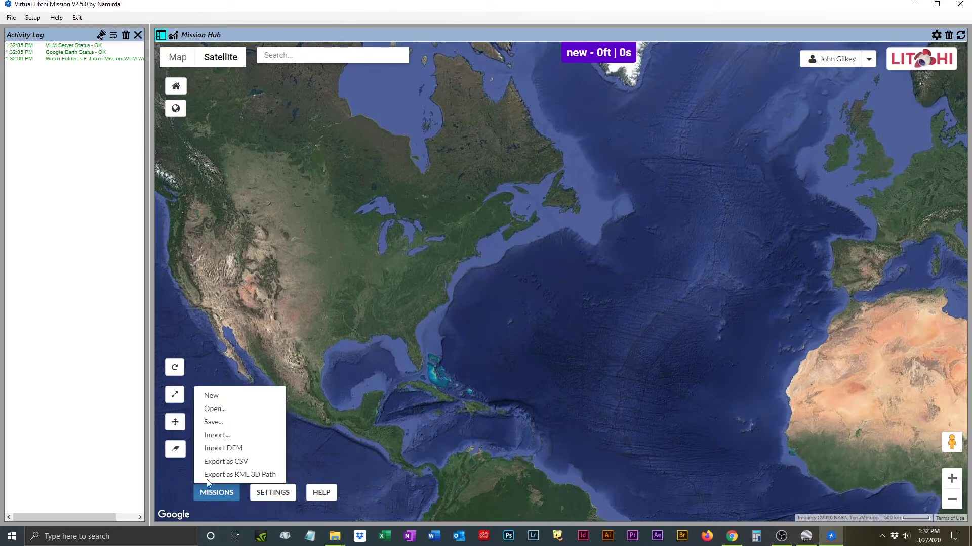
{"action": "left_click", "coordinate": [216, 437]}
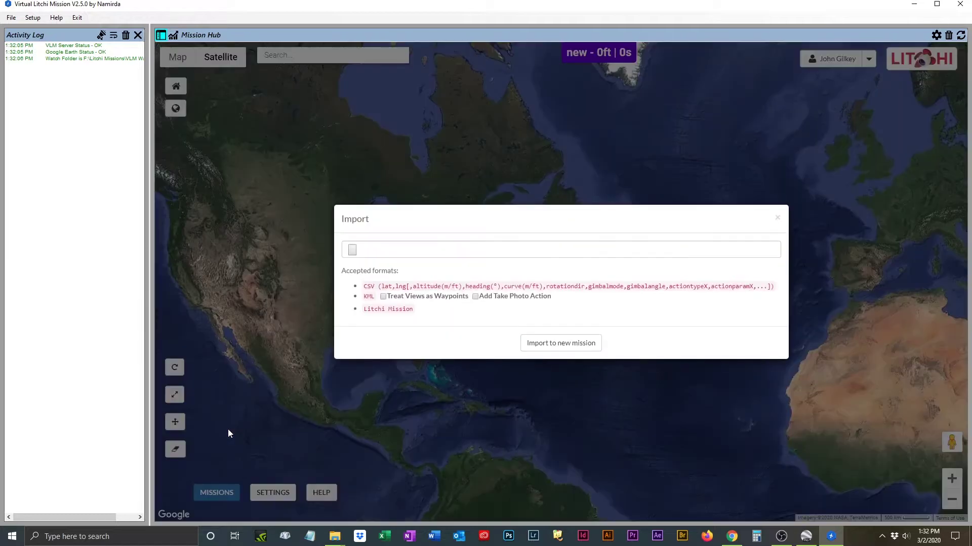
{"action": "left_click", "coordinate": [383, 297]}
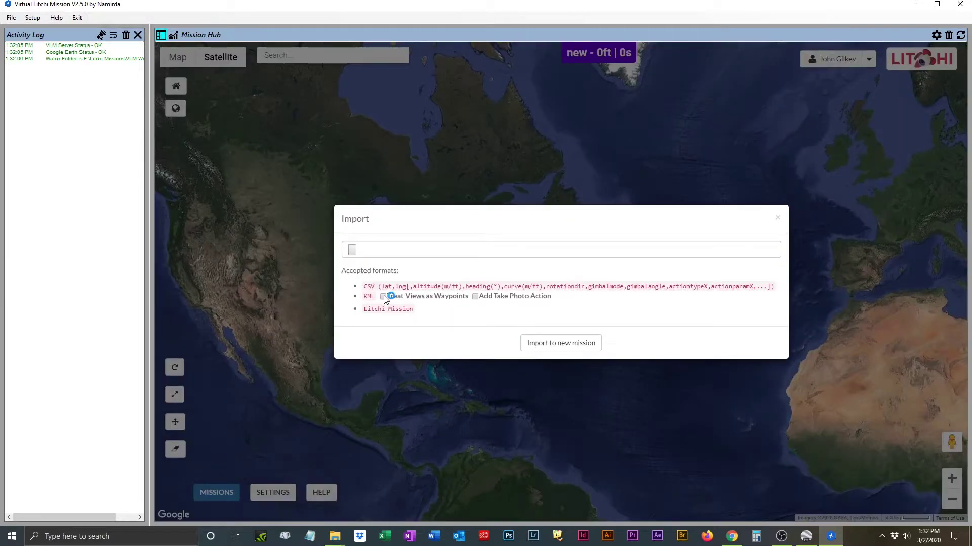
Choose Ball Fields.kml from My Passport (G:) > Mission Videos > Gateway Park and import it to a new mission.
{"action": "left_click", "coordinate": [352, 250]}
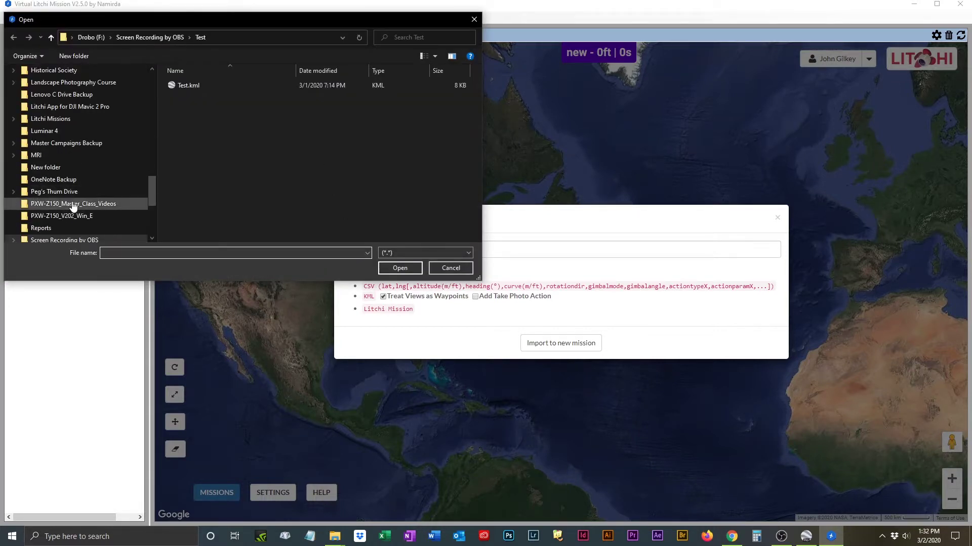
{"action": "scroll", "coordinate": [63, 142], "scroll_direction": "up", "scroll_amount": 1}
{"action": "scroll", "coordinate": [63, 142], "scroll_direction": "up", "scroll_amount": 7}
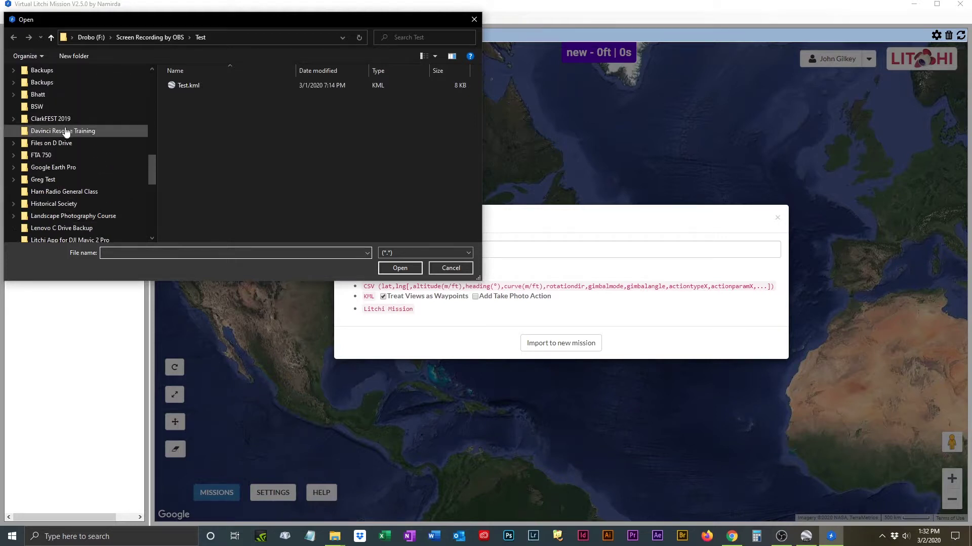
{"action": "scroll", "coordinate": [69, 124], "scroll_direction": "up", "scroll_amount": 1}
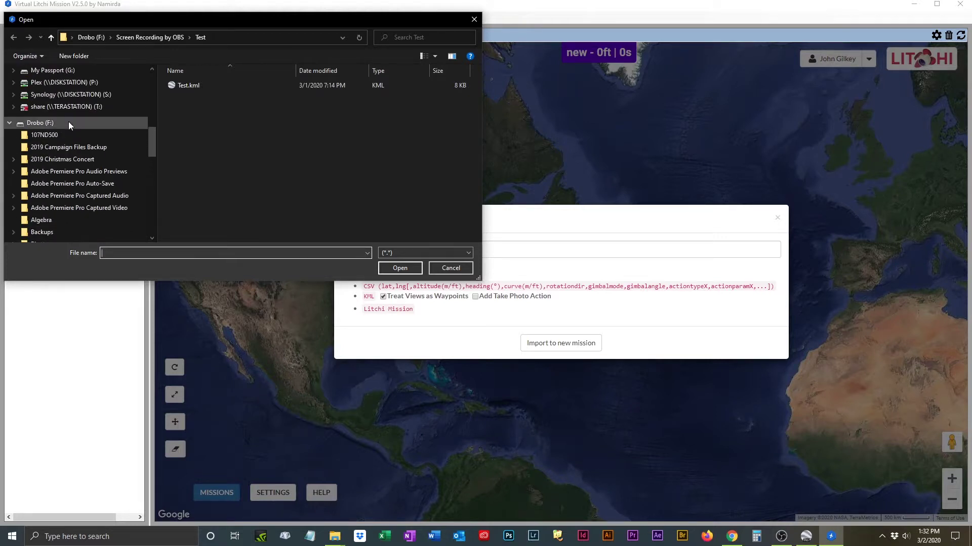
{"action": "left_click", "coordinate": [66, 70]}
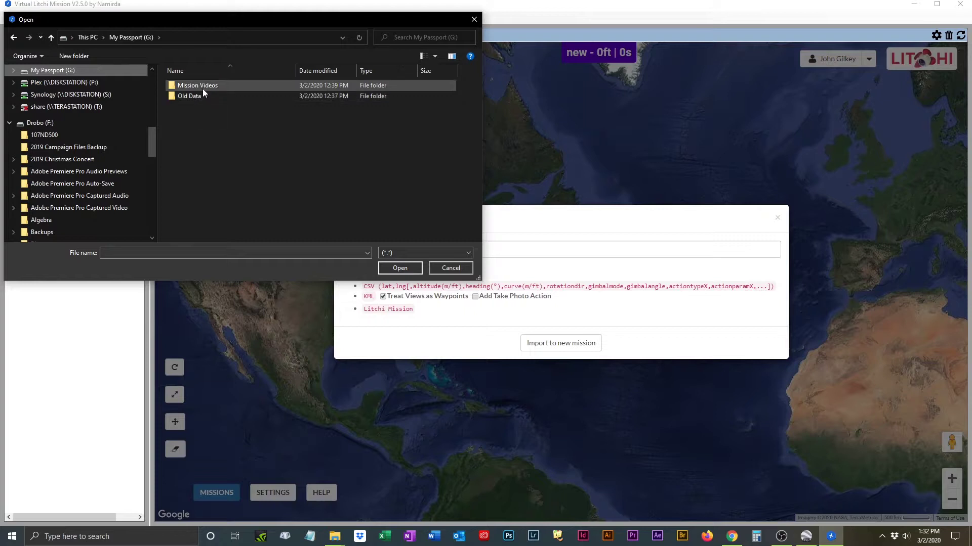
{"action": "double_click", "coordinate": [204, 86]}
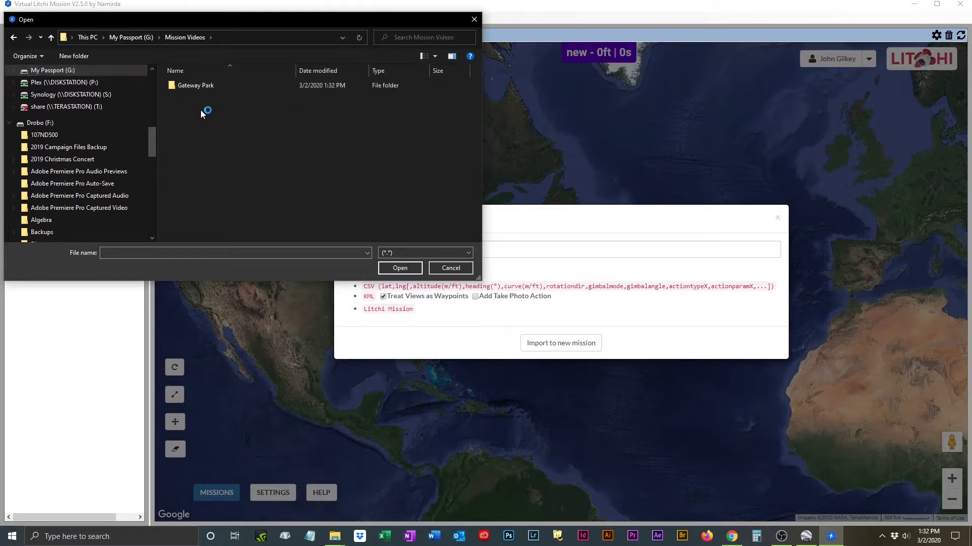
{"action": "double_click", "coordinate": [197, 85]}
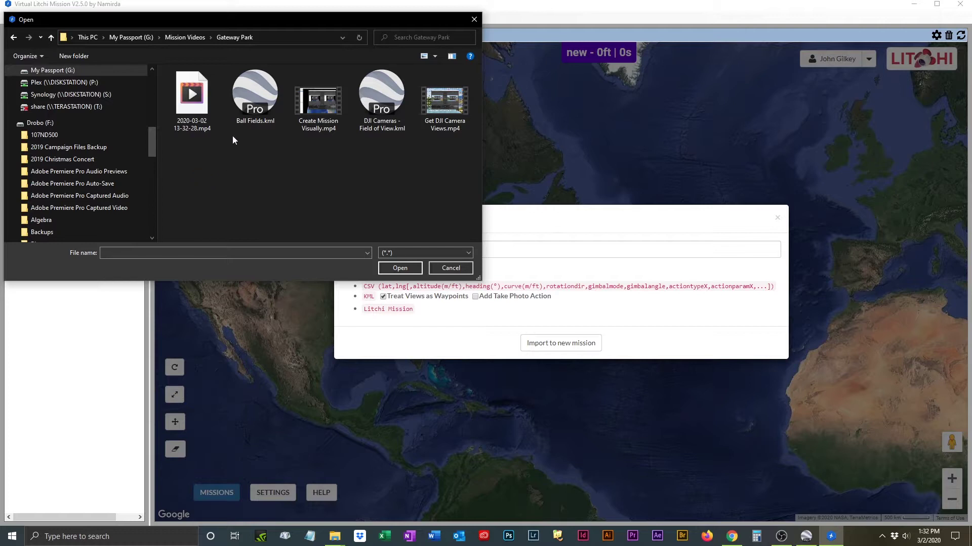
{"action": "left_click", "coordinate": [248, 94]}
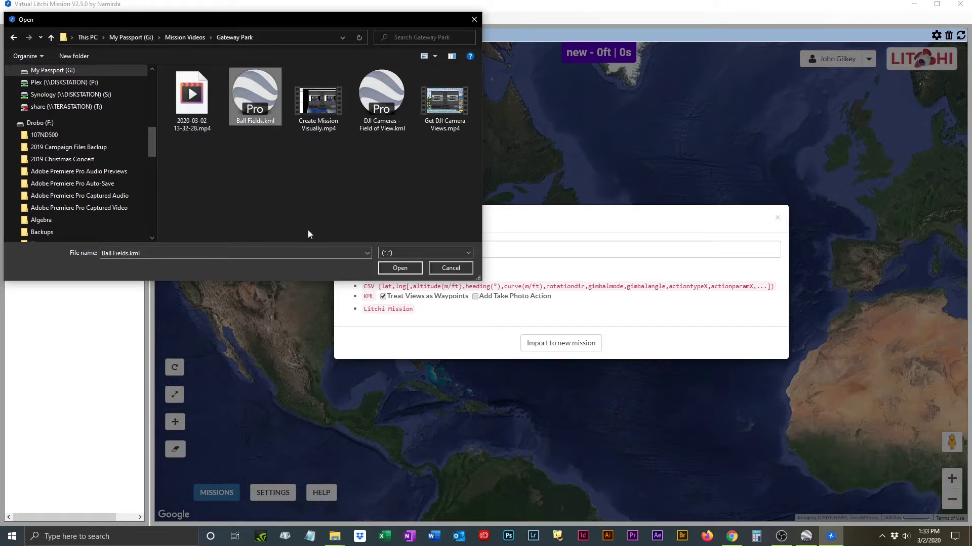
{"action": "left_click", "coordinate": [400, 268]}
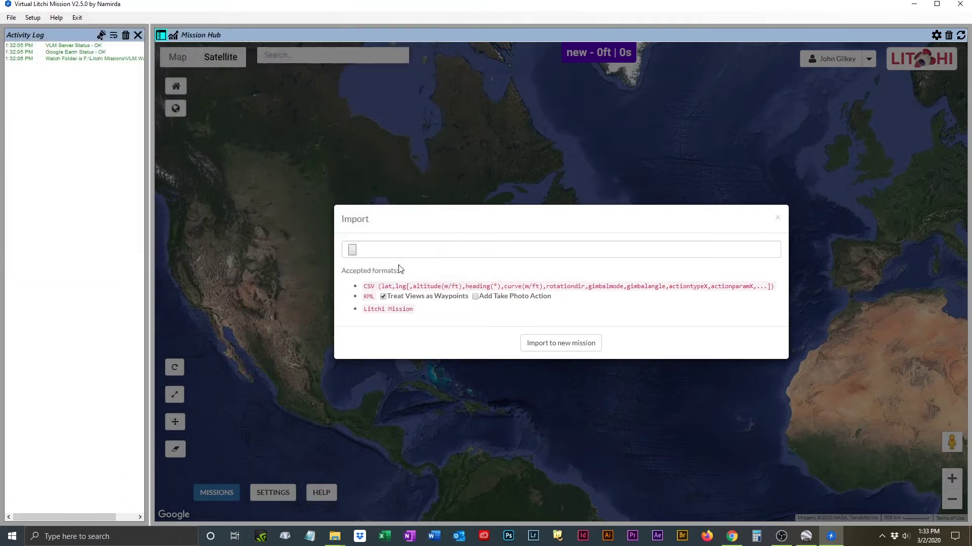
{"action": "left_click", "coordinate": [559, 344]}
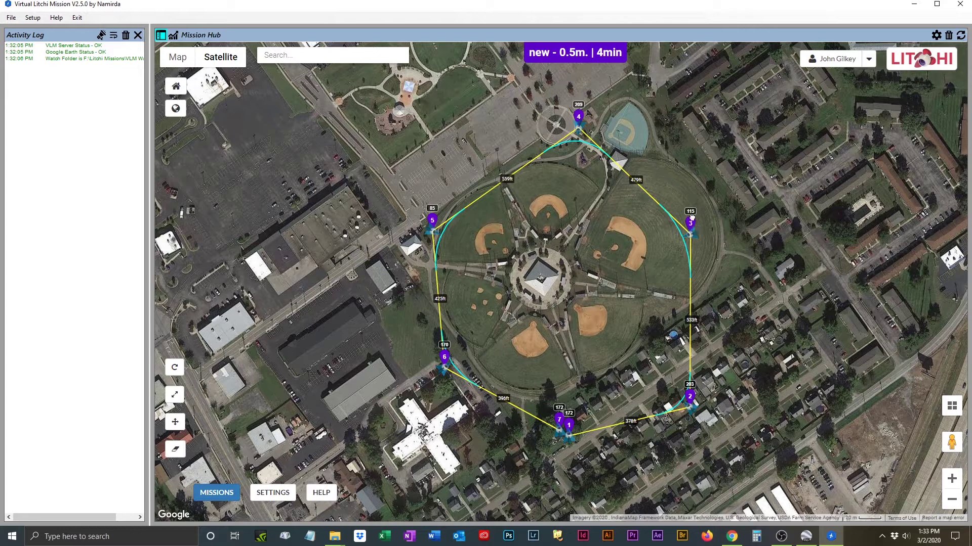
Move waypoints 3, 4, 5 and 6 farther outward around the ball fields, and nudge waypoint 1 slightly toward the fields.
{"action": "left_click_drag", "start_coordinate": [691, 226], "coordinate": [759, 167]}
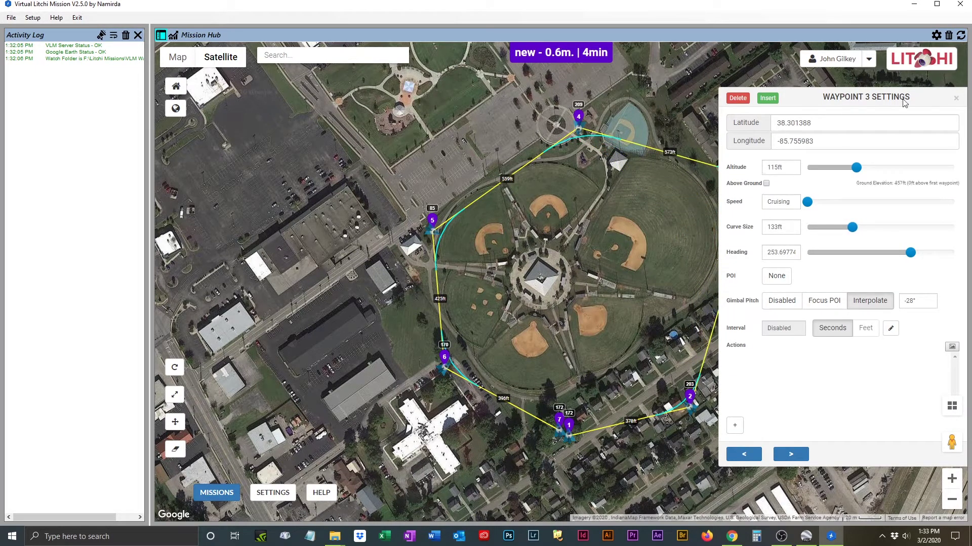
{"action": "left_click", "coordinate": [956, 98]}
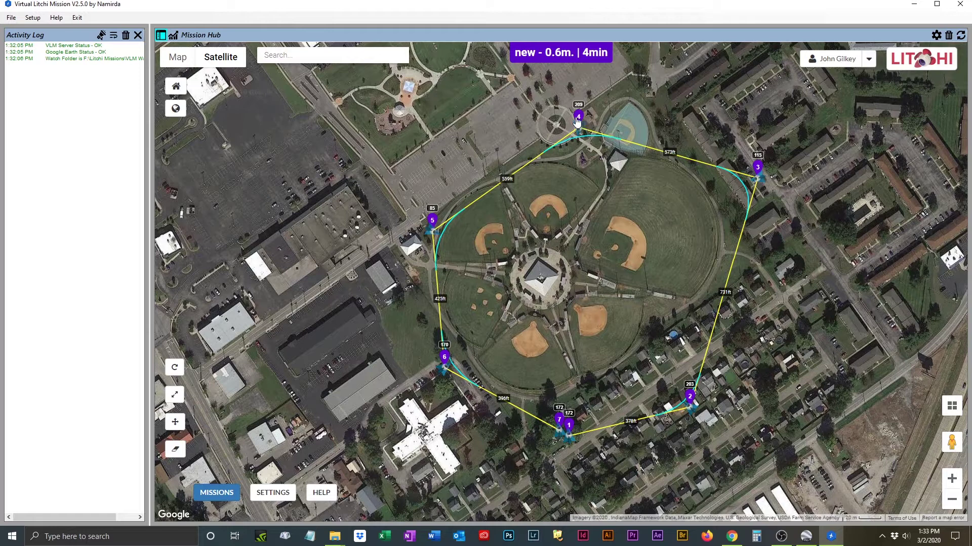
{"action": "left_click_drag", "start_coordinate": [580, 120], "coordinate": [568, 107]}
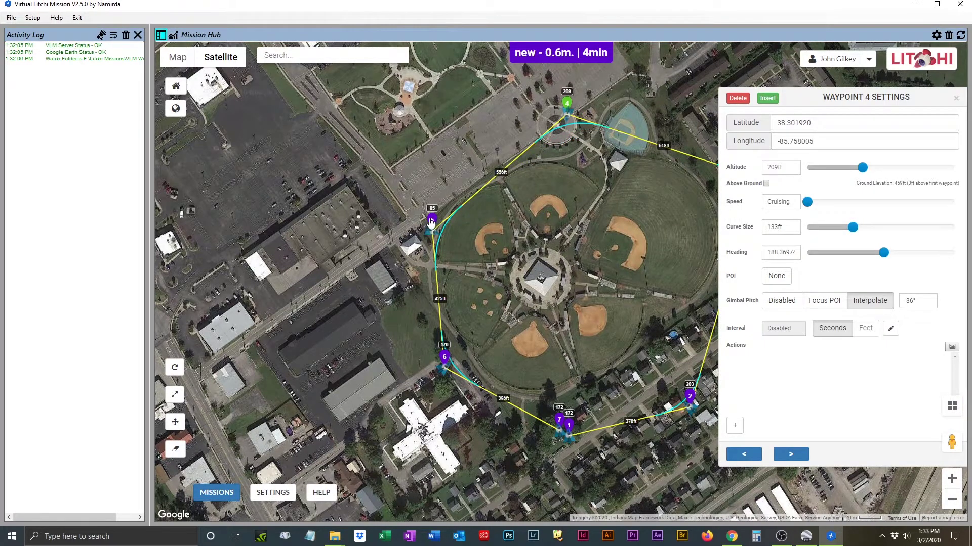
{"action": "left_click_drag", "start_coordinate": [426, 226], "coordinate": [404, 218]}
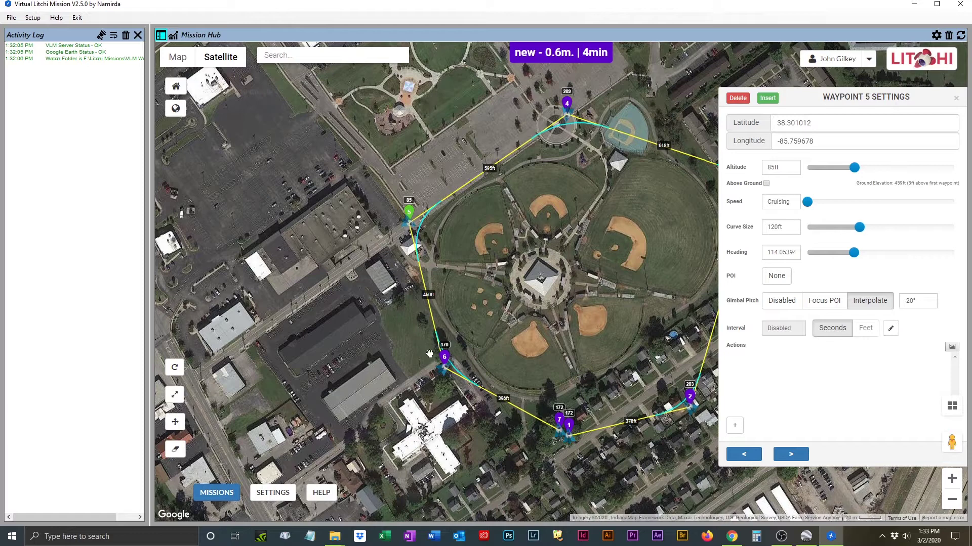
{"action": "left_click_drag", "start_coordinate": [442, 359], "coordinate": [433, 365]}
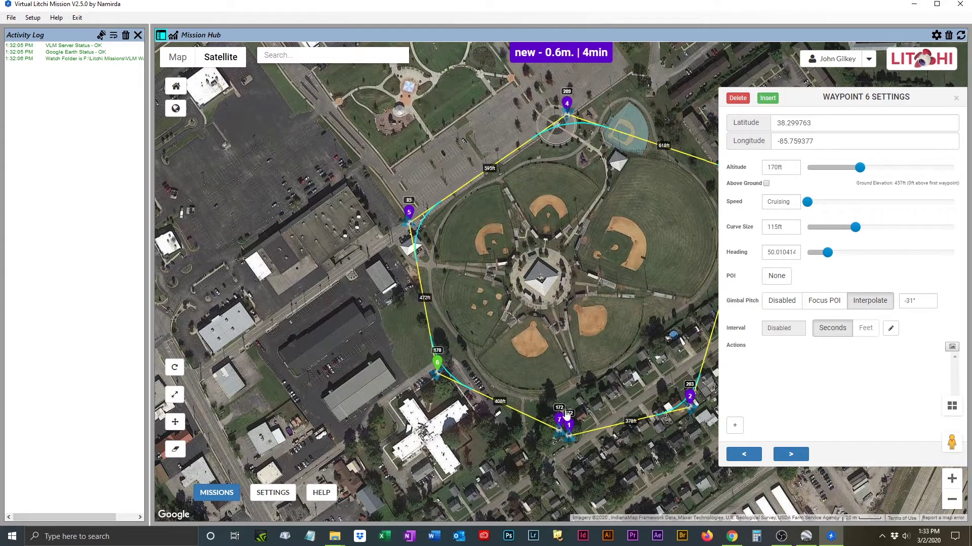
{"action": "left_click_drag", "start_coordinate": [569, 428], "coordinate": [571, 418]}
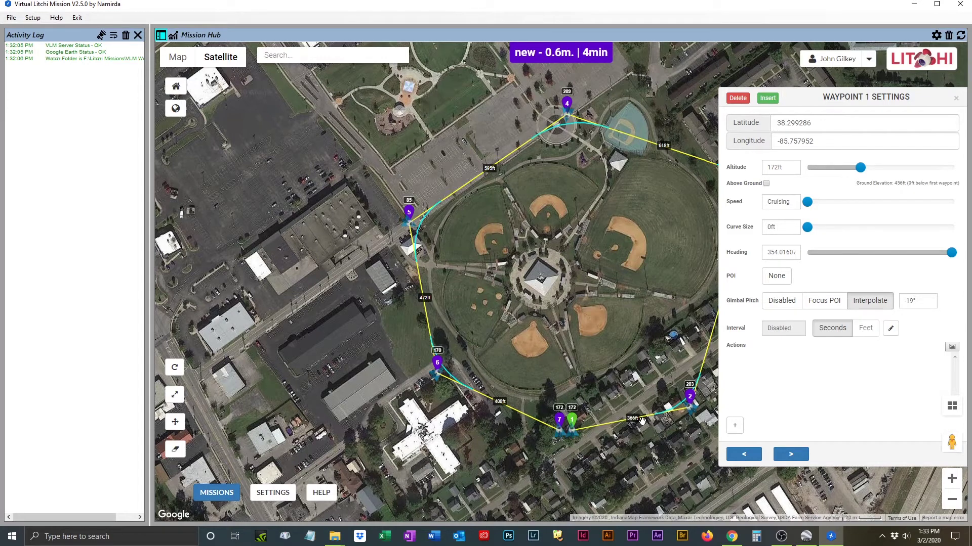
Turn on above-ground altitude for every waypoint from 1 through 7 and close the waypoint settings.
{"action": "left_click", "coordinate": [766, 184]}
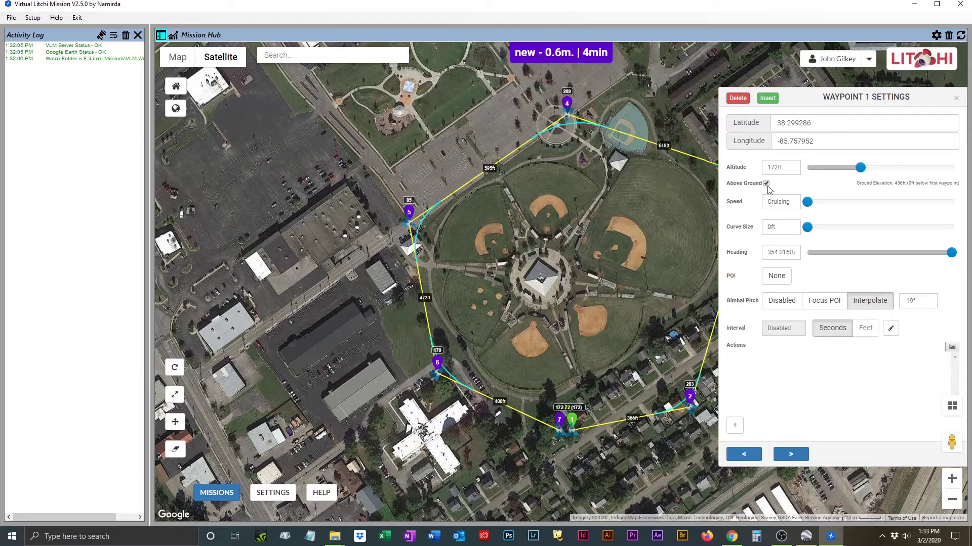
{"action": "left_click", "coordinate": [791, 454]}
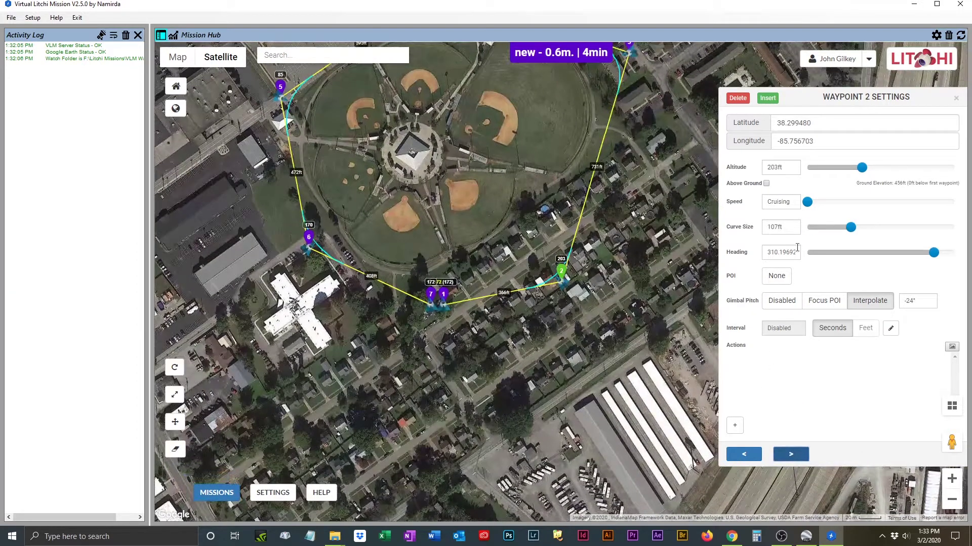
{"action": "left_click", "coordinate": [766, 184]}
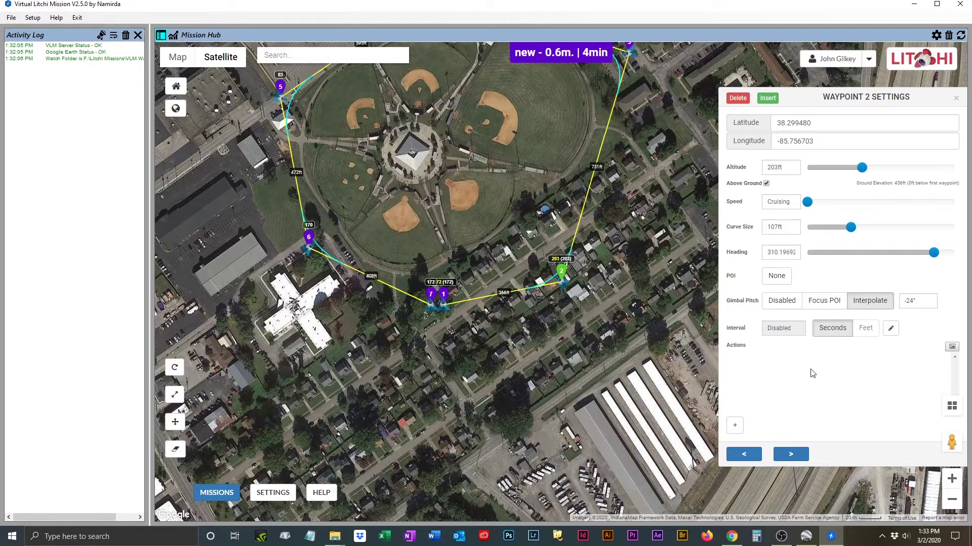
{"action": "left_click", "coordinate": [791, 454]}
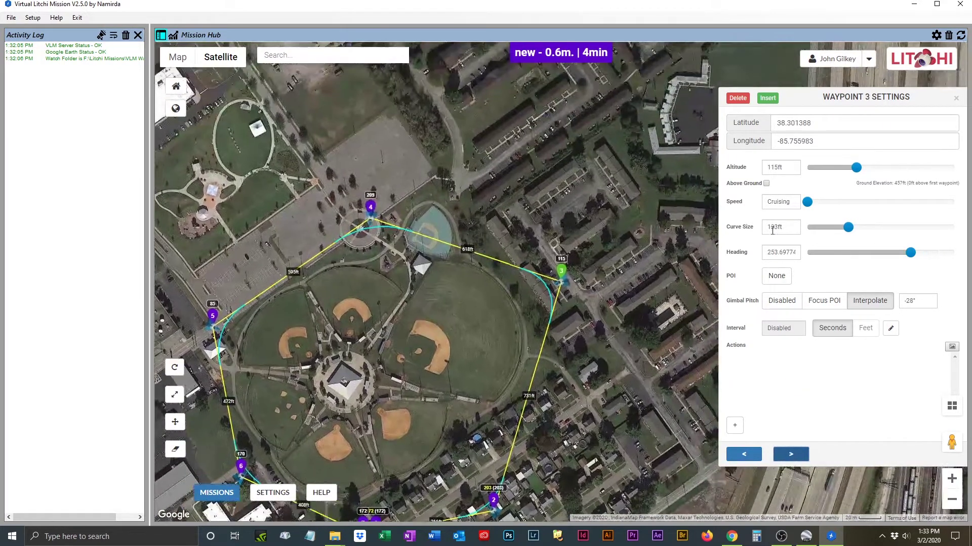
{"action": "left_click", "coordinate": [766, 183]}
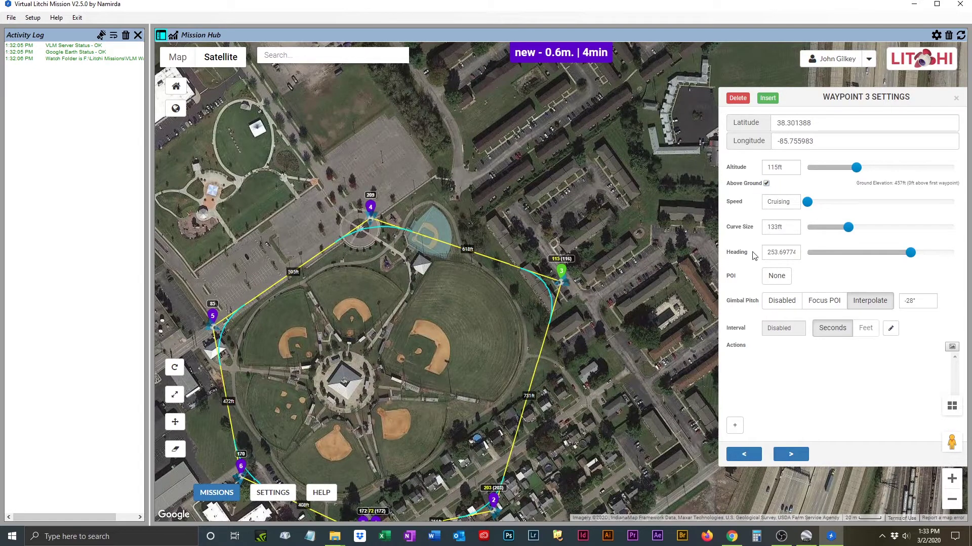
{"action": "left_click", "coordinate": [791, 455]}
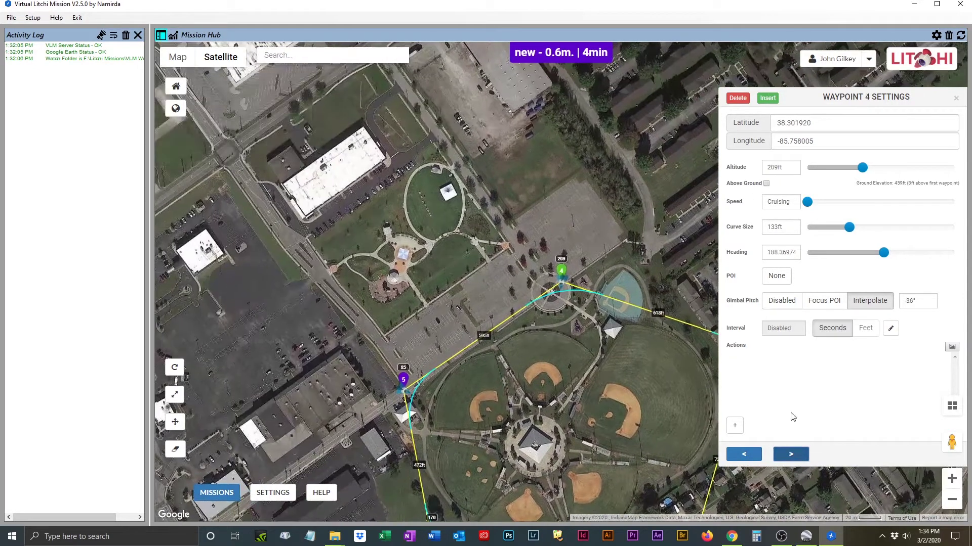
{"action": "left_click", "coordinate": [766, 184]}
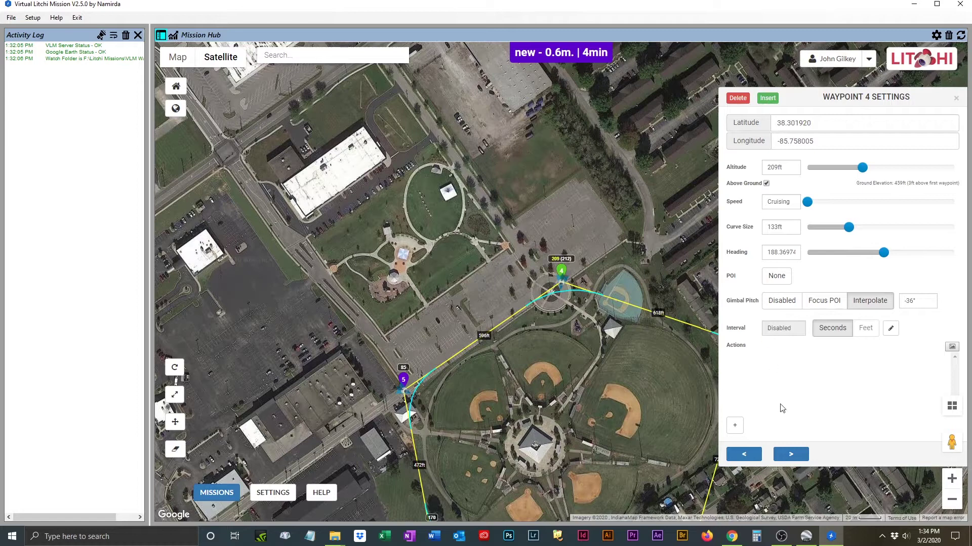
{"action": "left_click", "coordinate": [791, 455]}
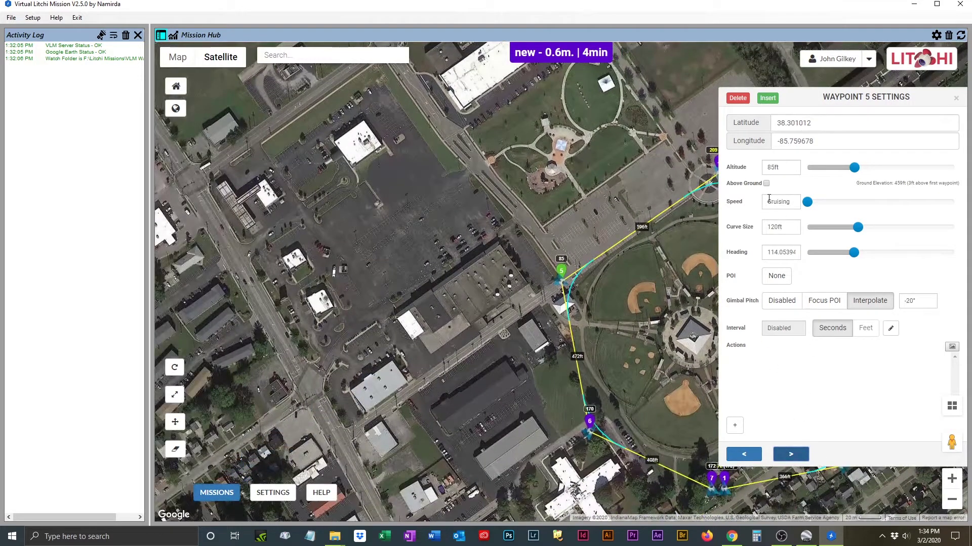
{"action": "left_click", "coordinate": [766, 183]}
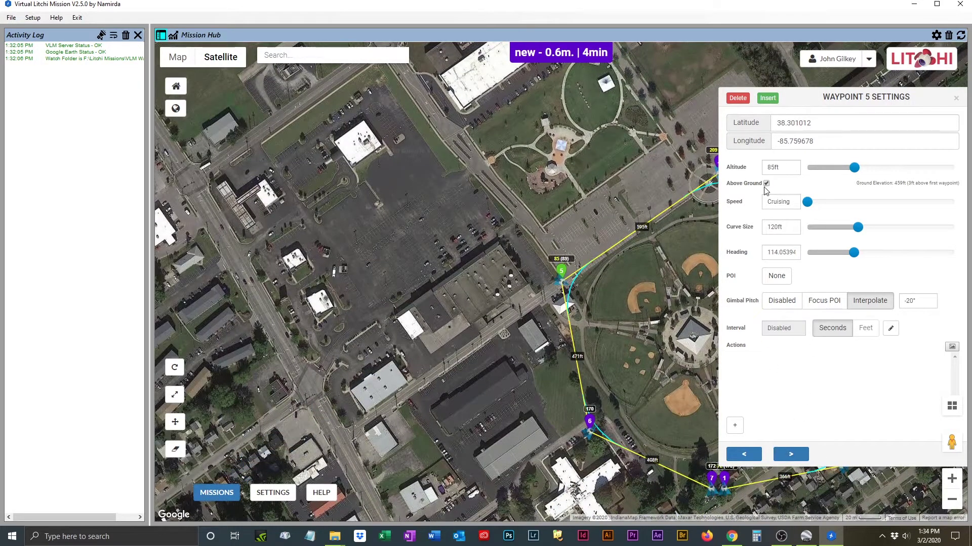
{"action": "left_click", "coordinate": [791, 454]}
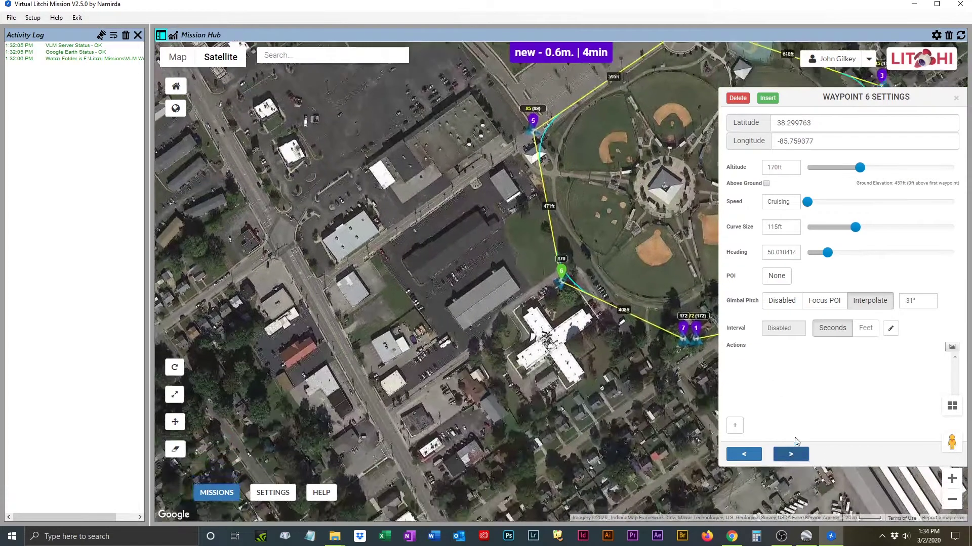
{"action": "left_click", "coordinate": [766, 183]}
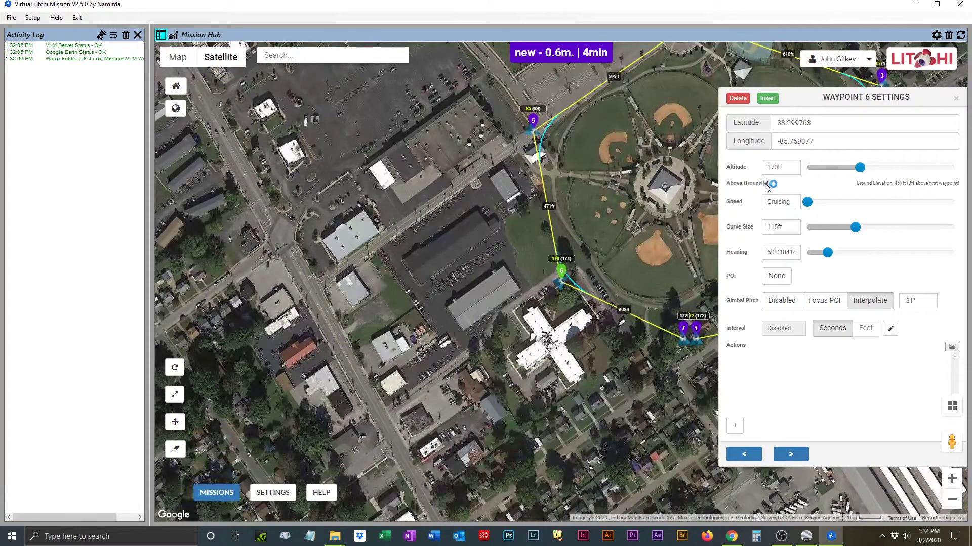
{"action": "left_click", "coordinate": [791, 455]}
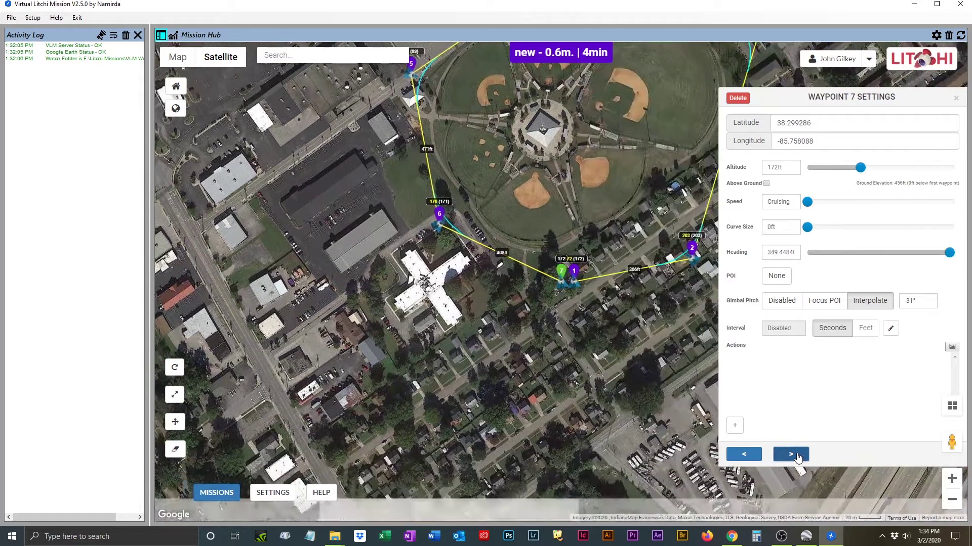
{"action": "left_click", "coordinate": [766, 183]}
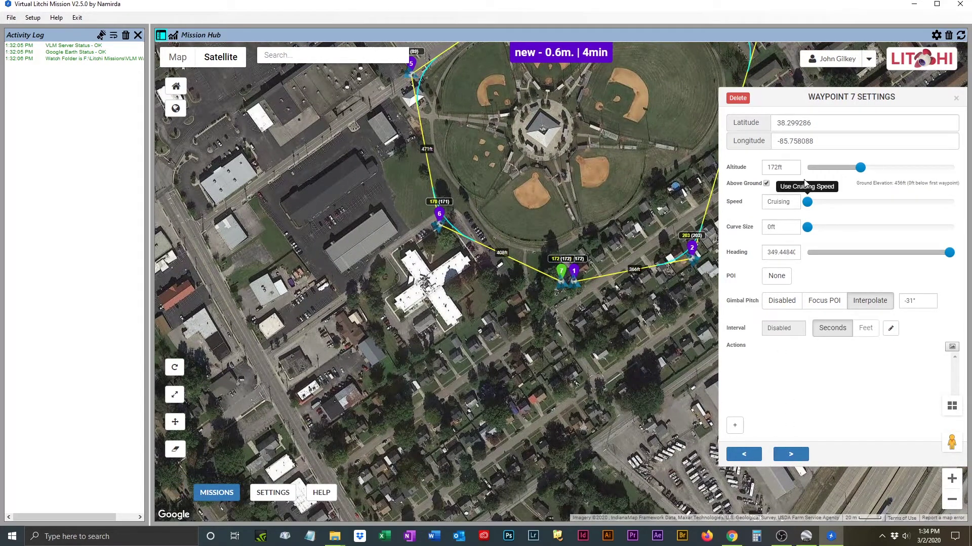
{"action": "left_click", "coordinate": [956, 100]}
Save the mission under the name Ball Fields and export it as CSV.
{"action": "left_click_drag", "start_coordinate": [791, 195], "coordinate": [714, 348]}
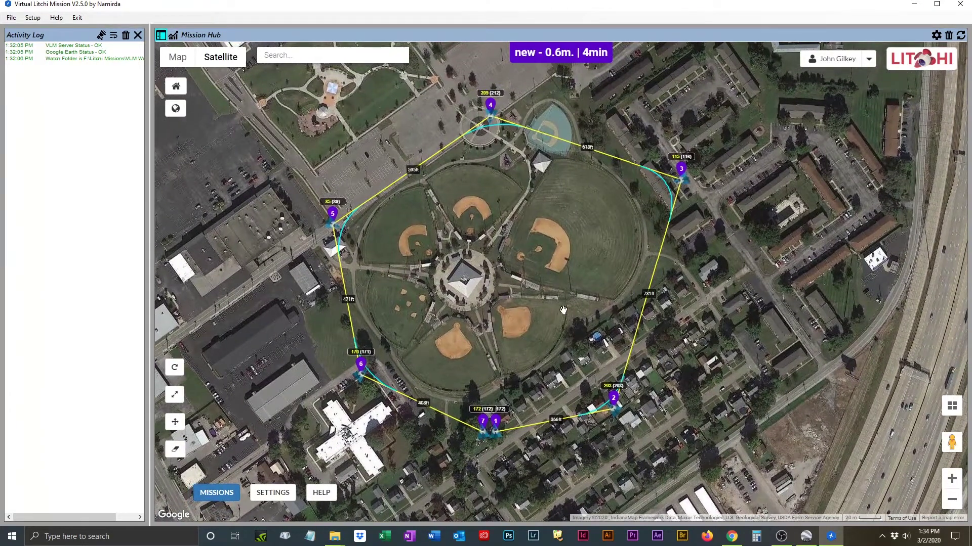
{"action": "left_click", "coordinate": [211, 493]}
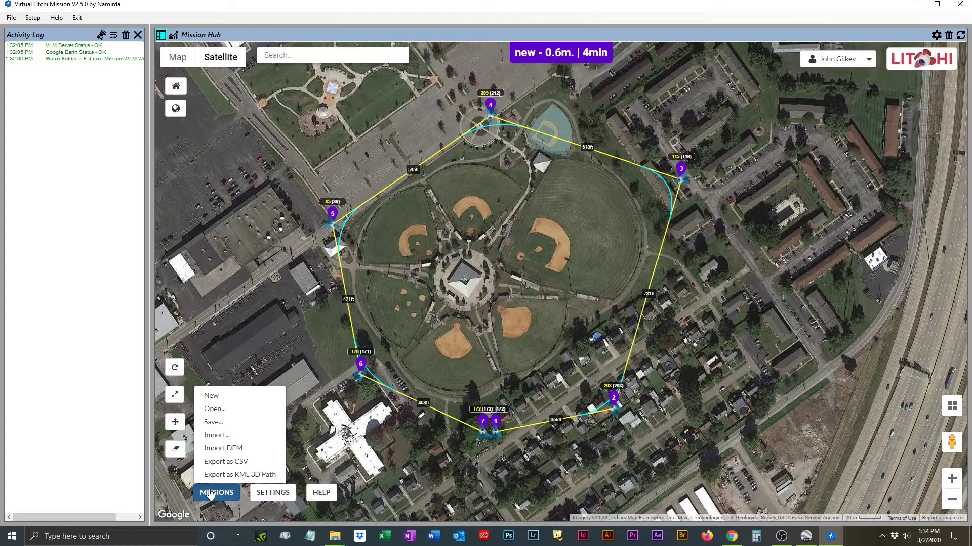
{"action": "left_click", "coordinate": [212, 422]}
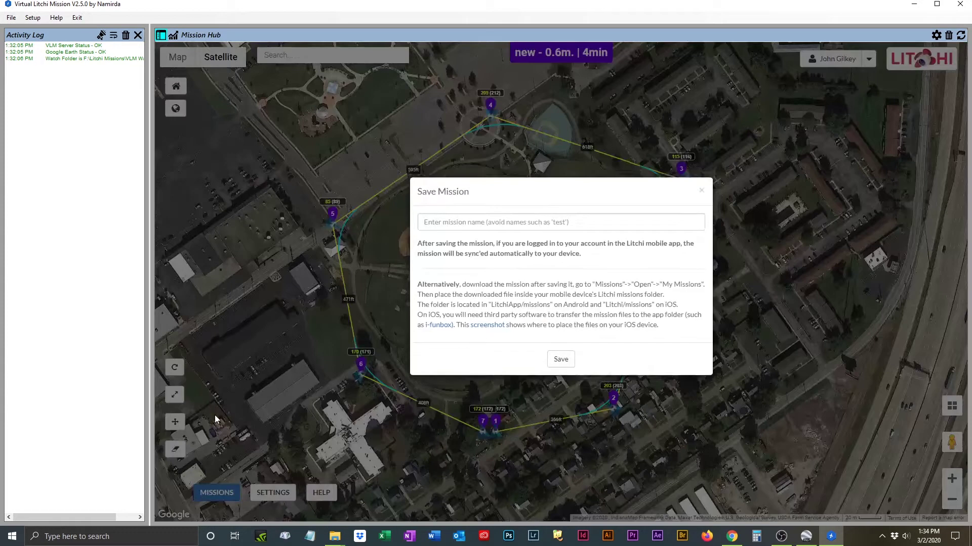
{"action": "left_click", "coordinate": [446, 228]}
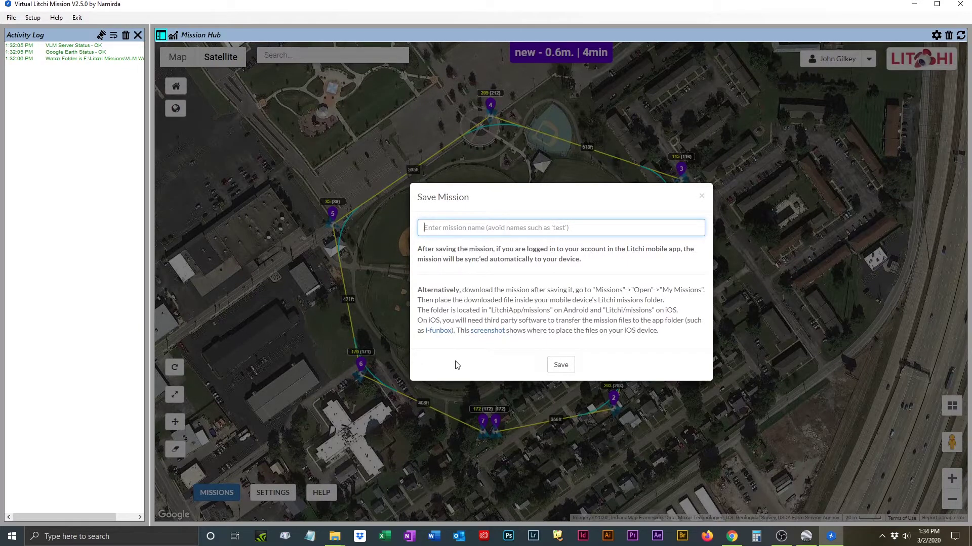
{"action": "type", "text": "Ball Fields"}
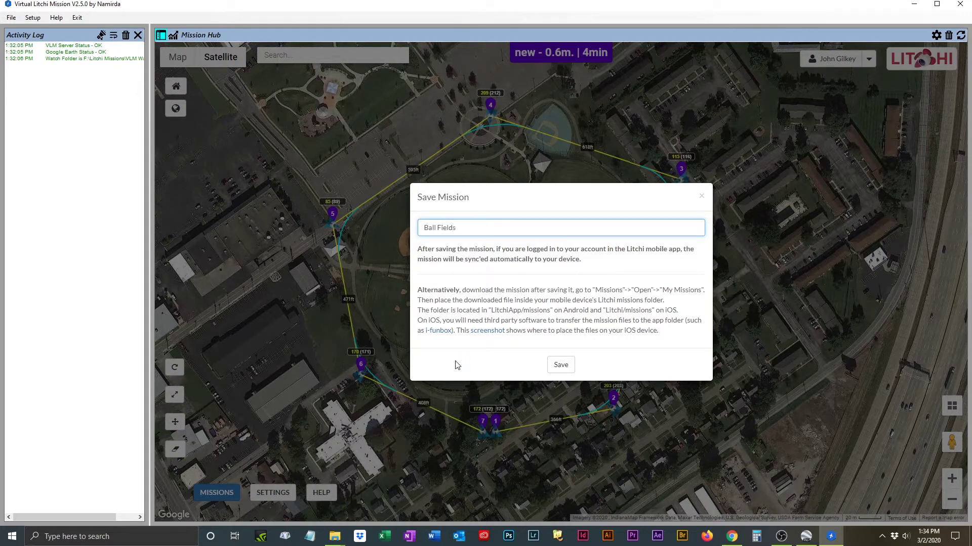
{"action": "left_click", "coordinate": [561, 364]}
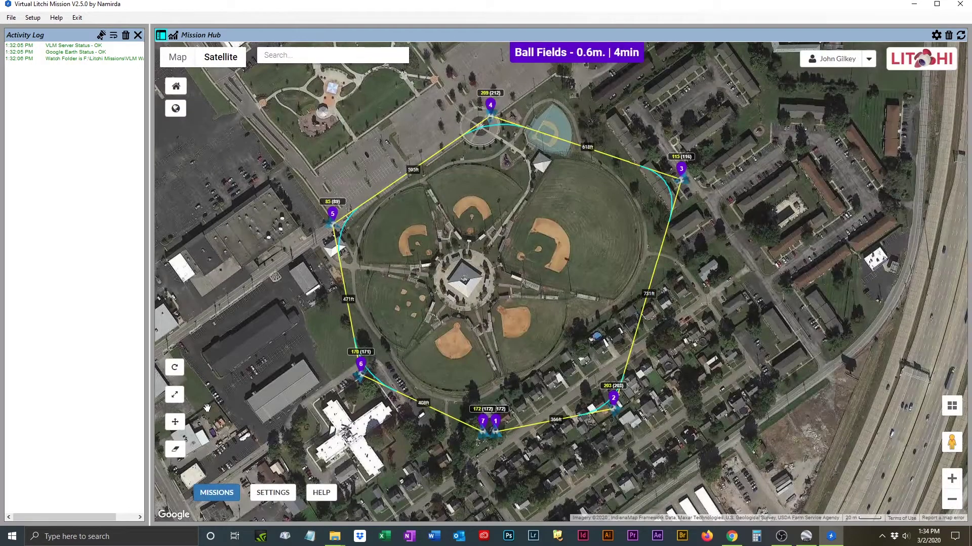
{"action": "left_click", "coordinate": [216, 493]}
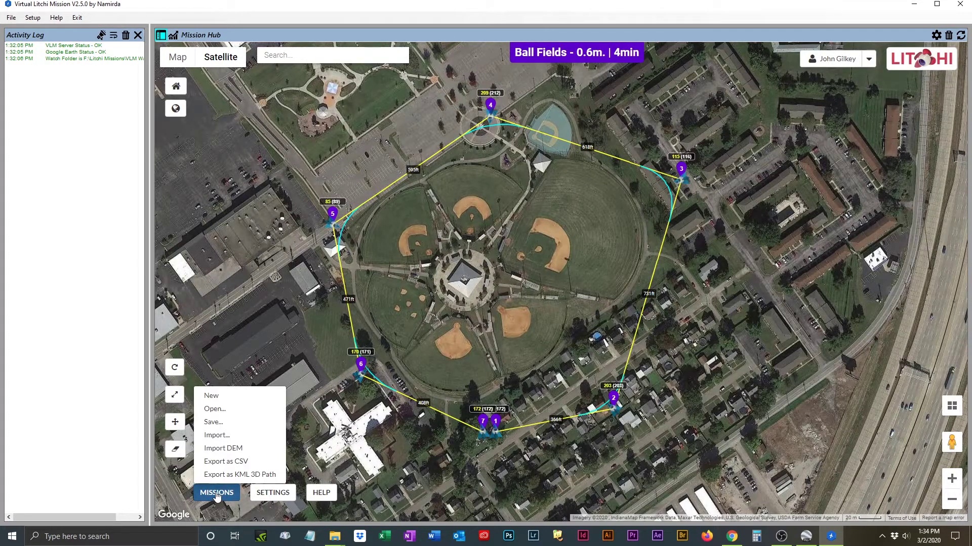
{"action": "left_click", "coordinate": [222, 461]}
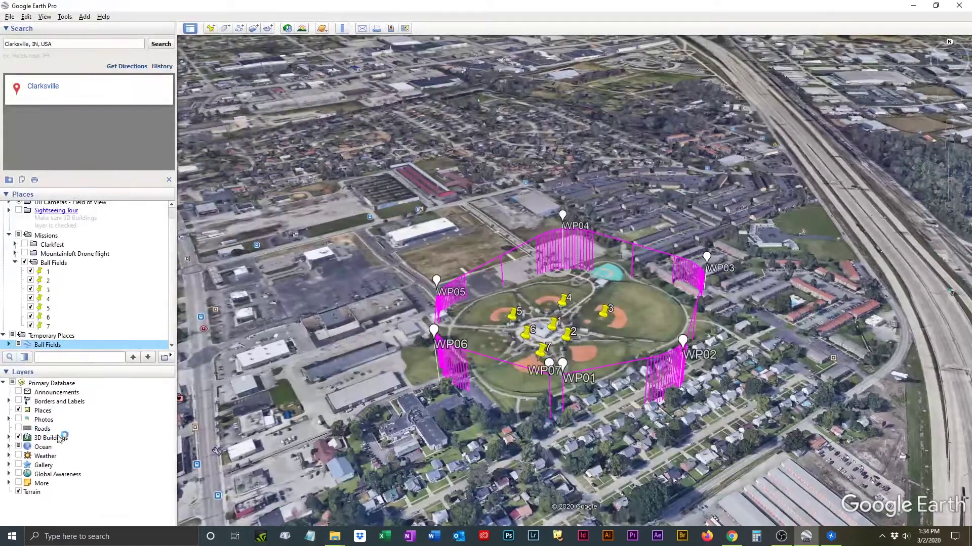
In Google Earth Pro, examine the exported flight path and the WP01 to WP07 waypoints around the ball fields from all sides.
{"action": "left_click_drag", "start_coordinate": [599, 450], "coordinate": [503, 375]}
{"action": "scroll", "coordinate": [503, 375], "scroll_direction": "up", "scroll_amount": 3}
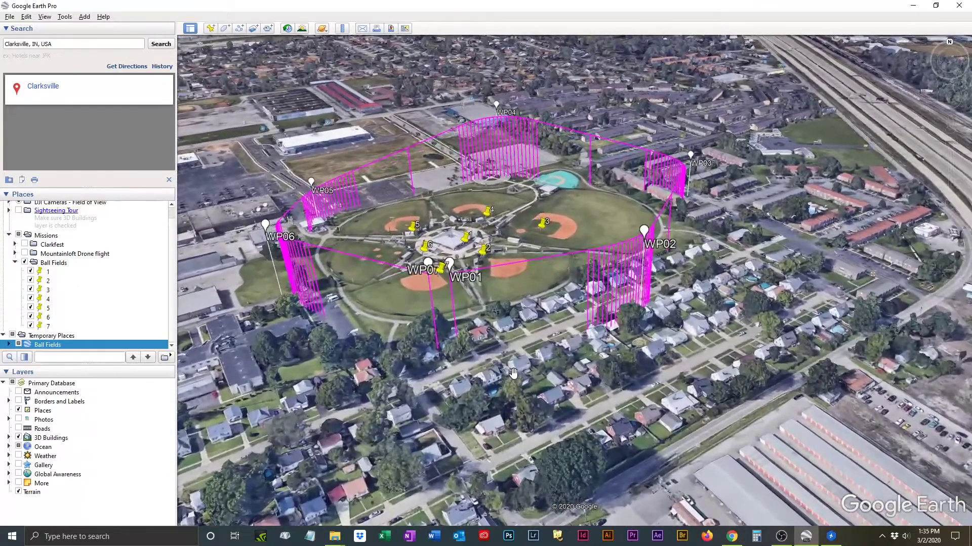
{"action": "middle_click_drag", "start_coordinate": [521, 372], "coordinate": [473, 428]}
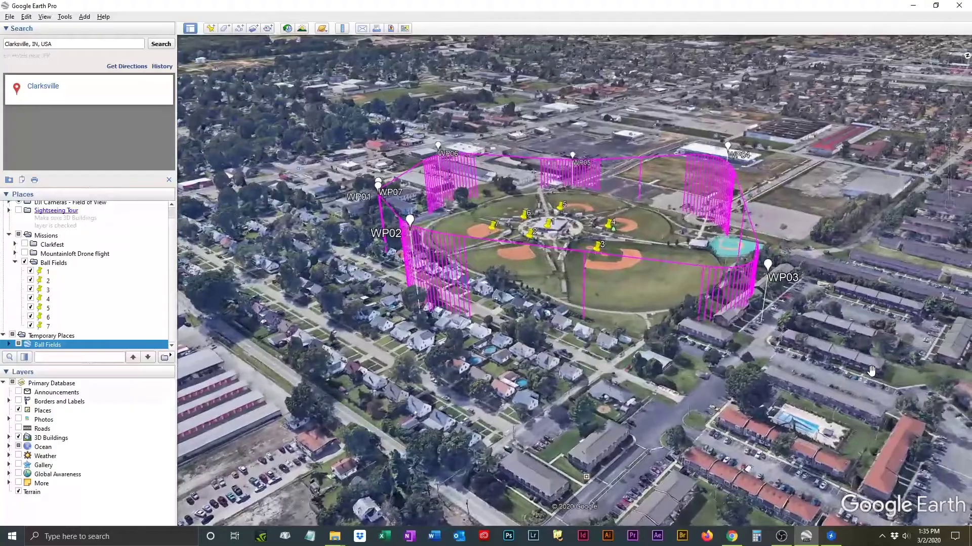
{"action": "middle_click_drag", "start_coordinate": [872, 371], "coordinate": [767, 364]}
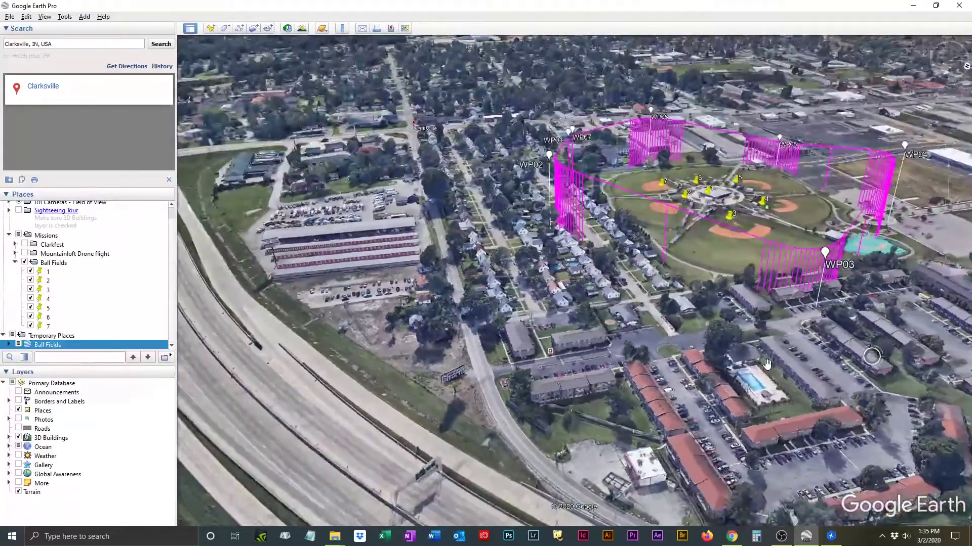
{"action": "middle_click_drag", "start_coordinate": [841, 346], "coordinate": [906, 304]}
{"action": "mouse_move", "coordinate": [966, 71]}
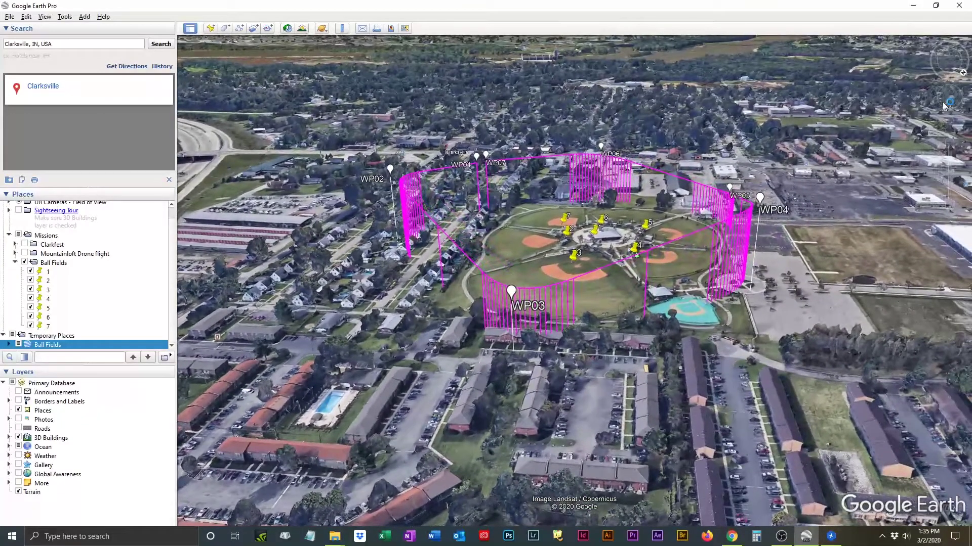
{"action": "left_click_drag", "start_coordinate": [965, 71], "coordinate": [922, 110]}
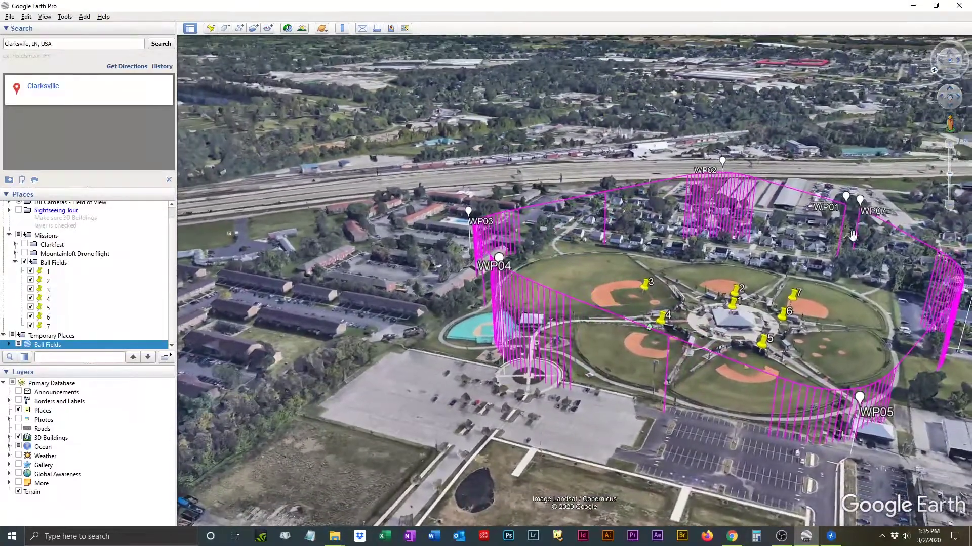
{"action": "left_click_drag", "start_coordinate": [876, 276], "coordinate": [790, 257]}
{"action": "mouse_move", "coordinate": [960, 71]}
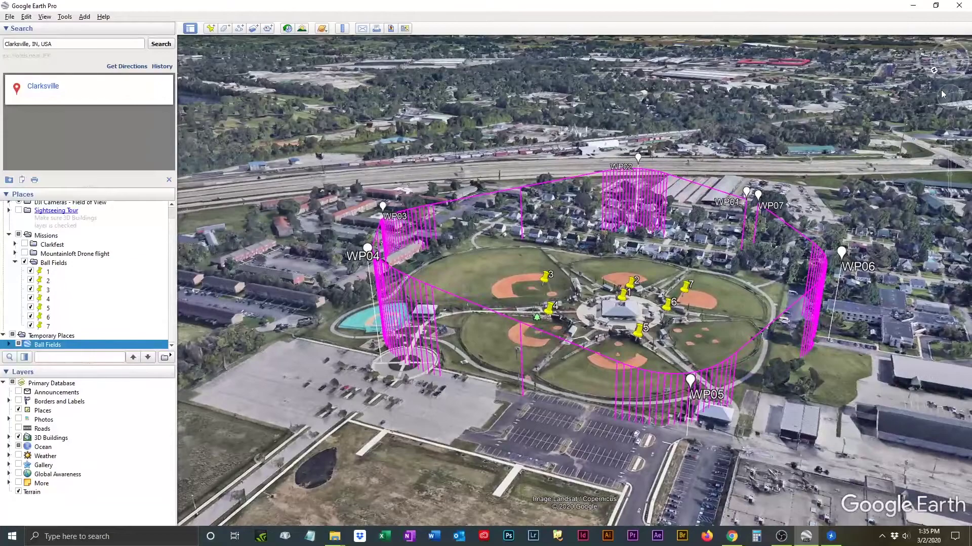
{"action": "left_click_drag", "start_coordinate": [960, 71], "coordinate": [536, 173]}
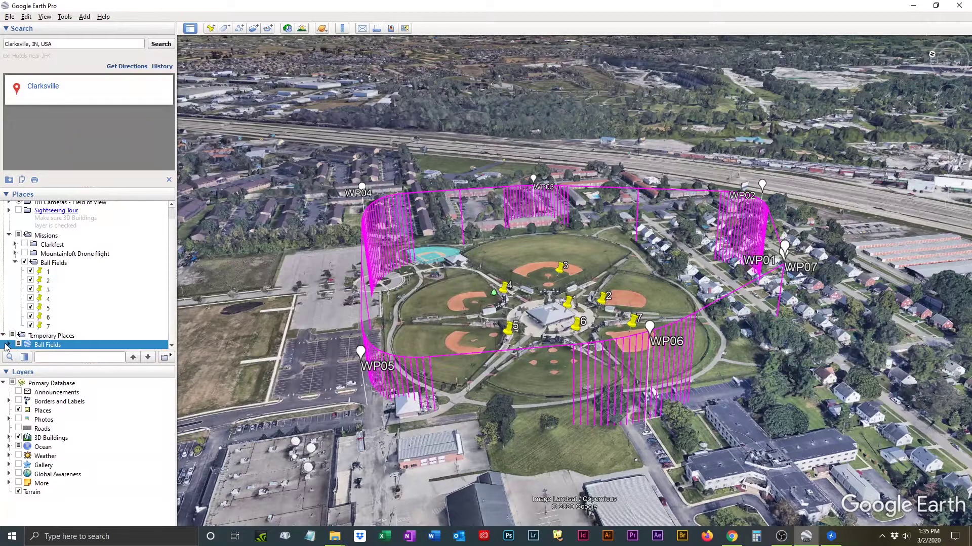
Play the Virtual Mission tour of the Ball Fields mission under Temporary Places.
{"action": "left_click", "coordinate": [8, 344]}
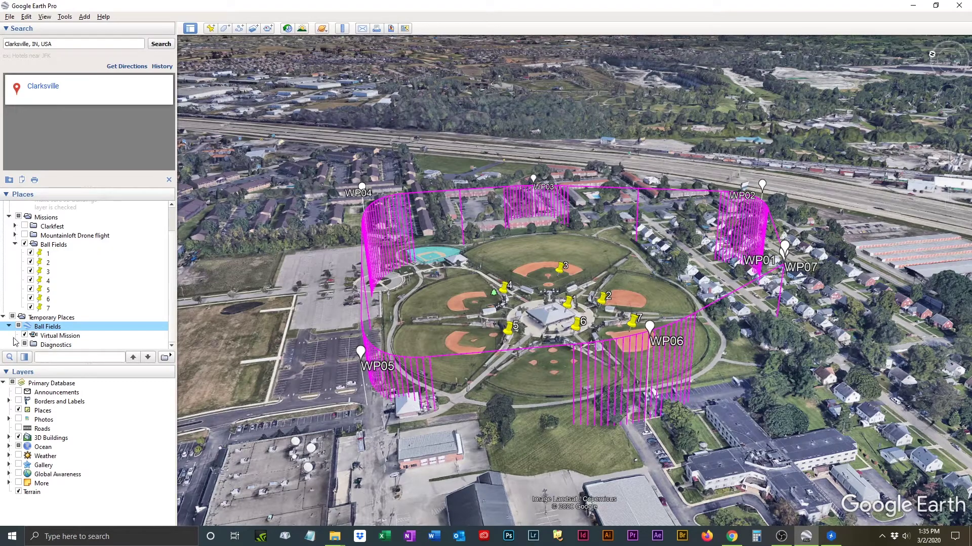
{"action": "double_click", "coordinate": [49, 337]}
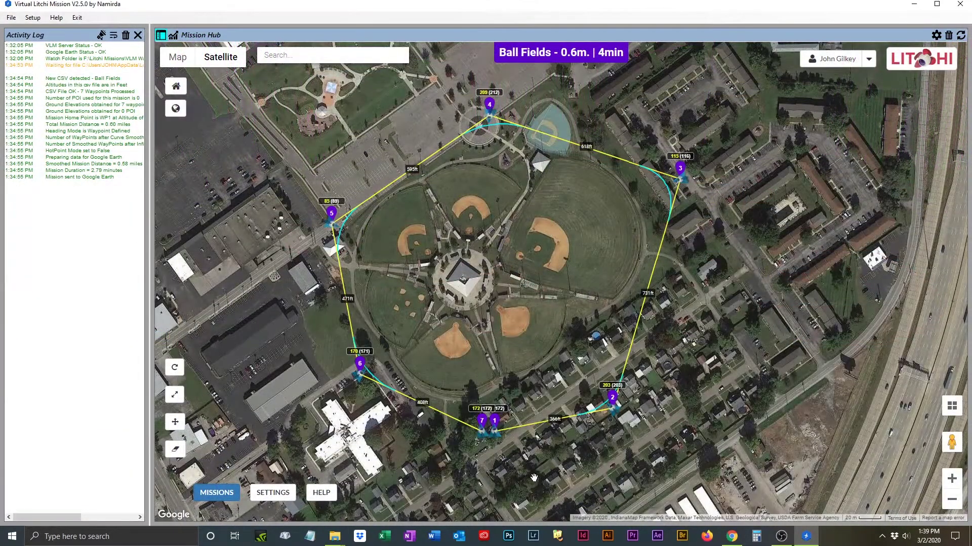
In Virtual Litchi Mission, lower waypoint 7's altitude to 104 ft.
{"action": "left_click", "coordinate": [494, 423]}
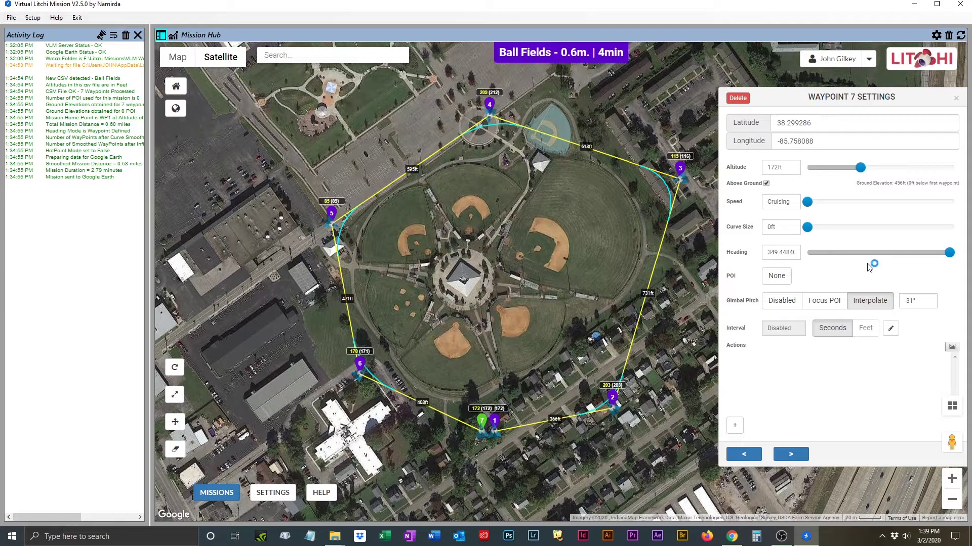
{"action": "mouse_move", "coordinate": [819, 224]}
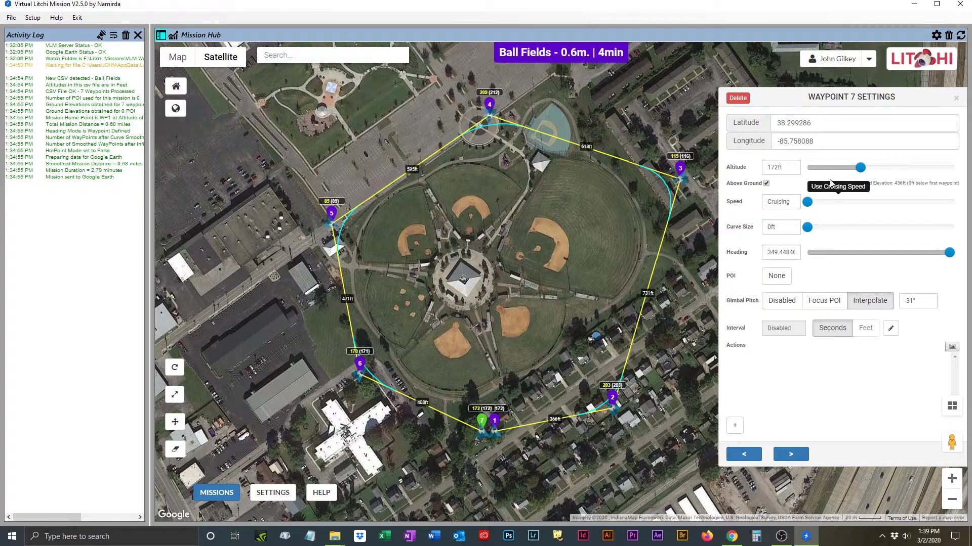
{"action": "mouse_move", "coordinate": [860, 171]}
{"action": "left_click_drag", "start_coordinate": [859, 171], "coordinate": [855, 172]}
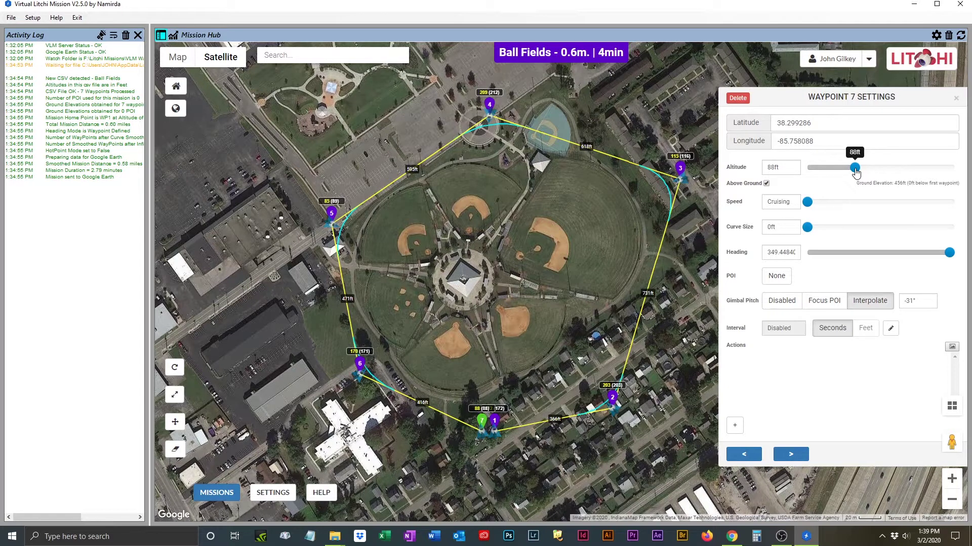
{"action": "left_click_drag", "start_coordinate": [855, 173], "coordinate": [857, 173]}
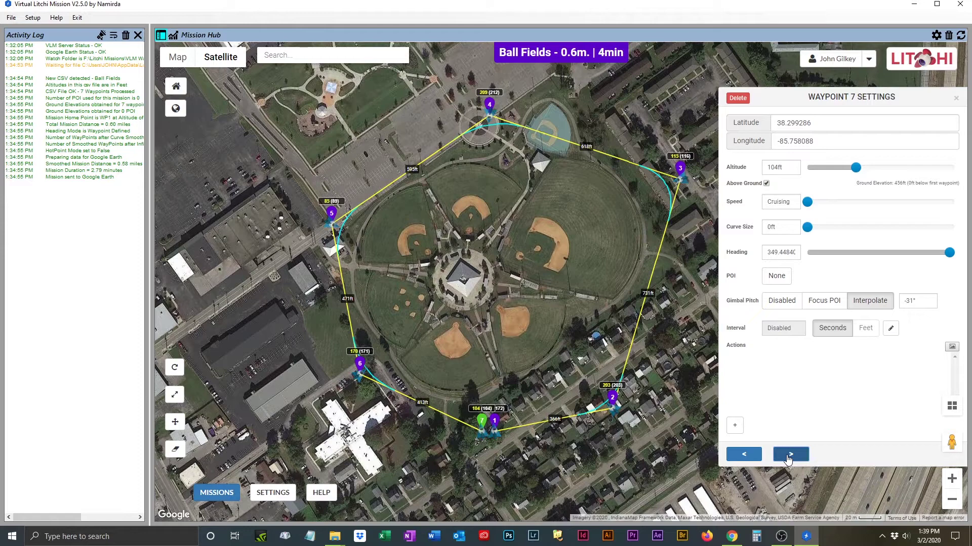
Lower waypoint 6's altitude to 111 ft.
{"action": "left_click", "coordinate": [742, 457]}
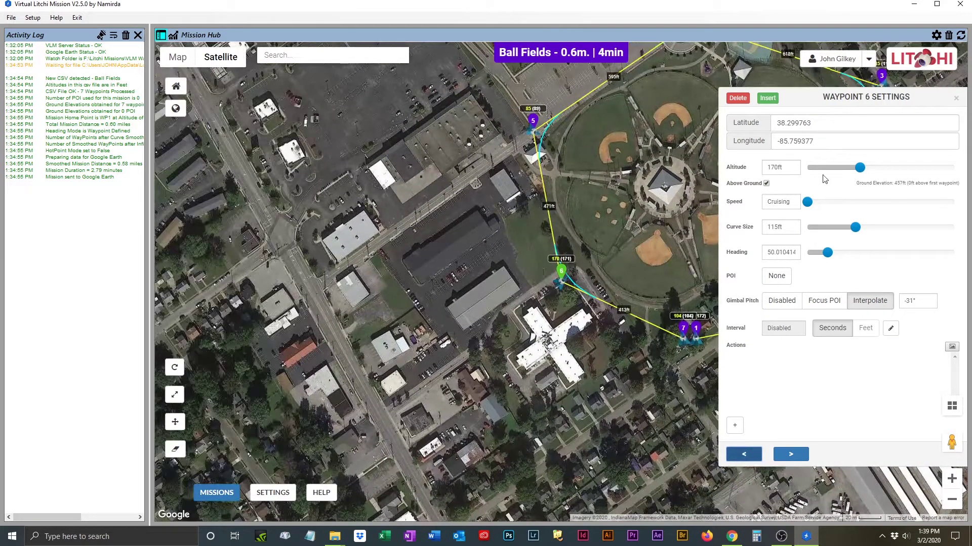
{"action": "left_click", "coordinate": [857, 170]}
{"action": "left_click_drag", "start_coordinate": [858, 172], "coordinate": [857, 172]}
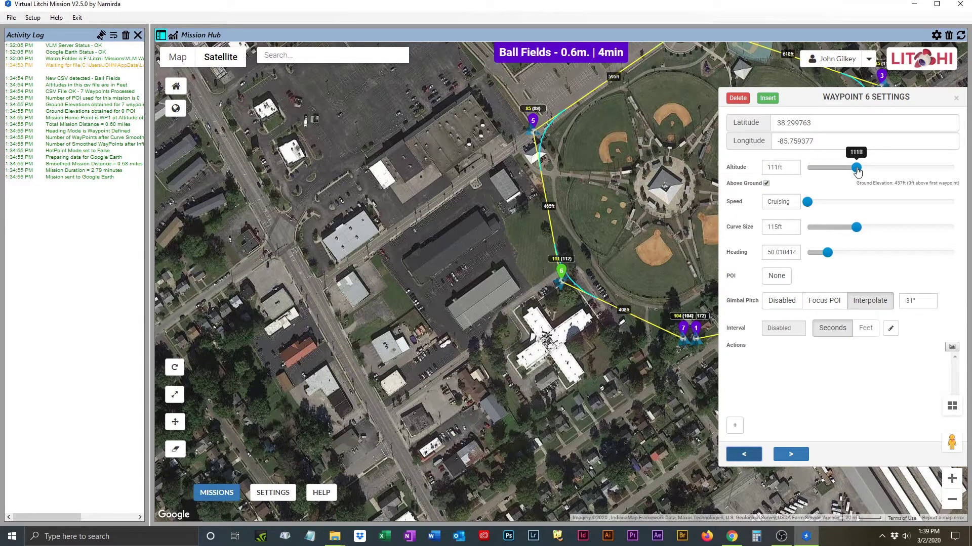
Lower waypoint 5's altitude to 65 ft.
{"action": "left_click", "coordinate": [752, 457]}
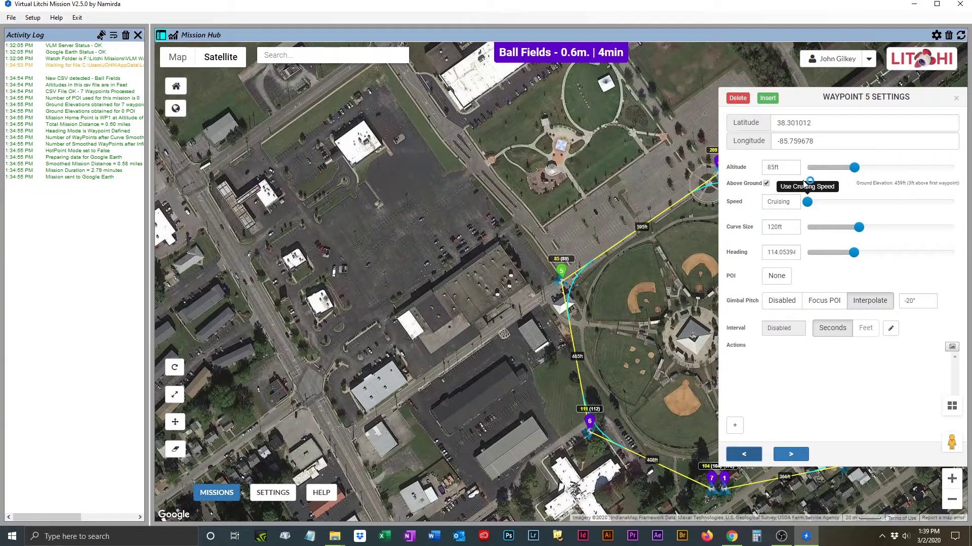
{"action": "mouse_move", "coordinate": [829, 172]}
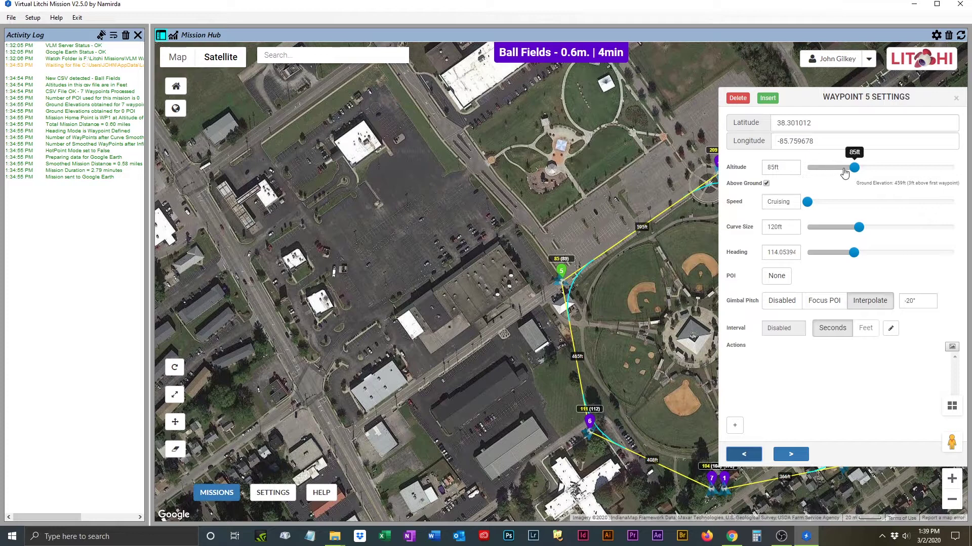
{"action": "left_click", "coordinate": [850, 168]}
{"action": "left_click_drag", "start_coordinate": [851, 170], "coordinate": [854, 171]}
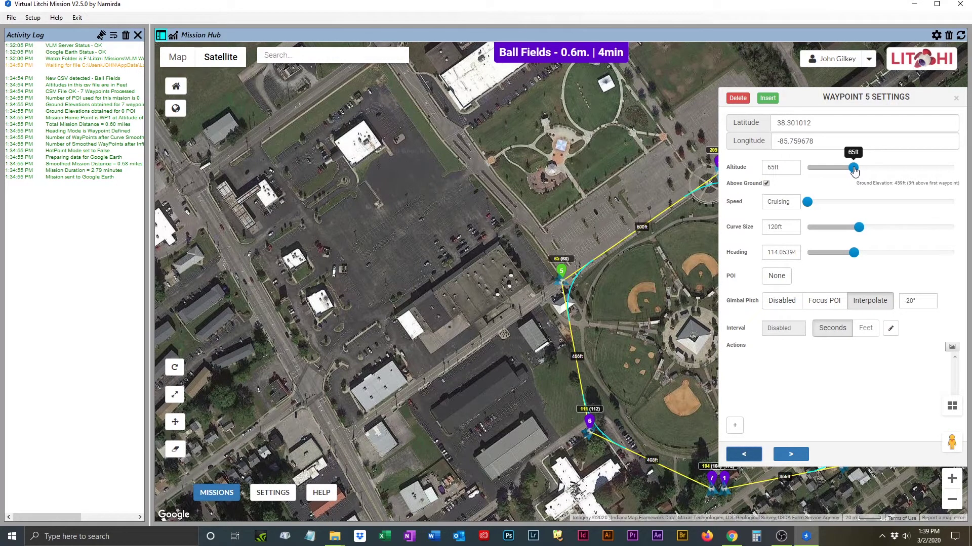